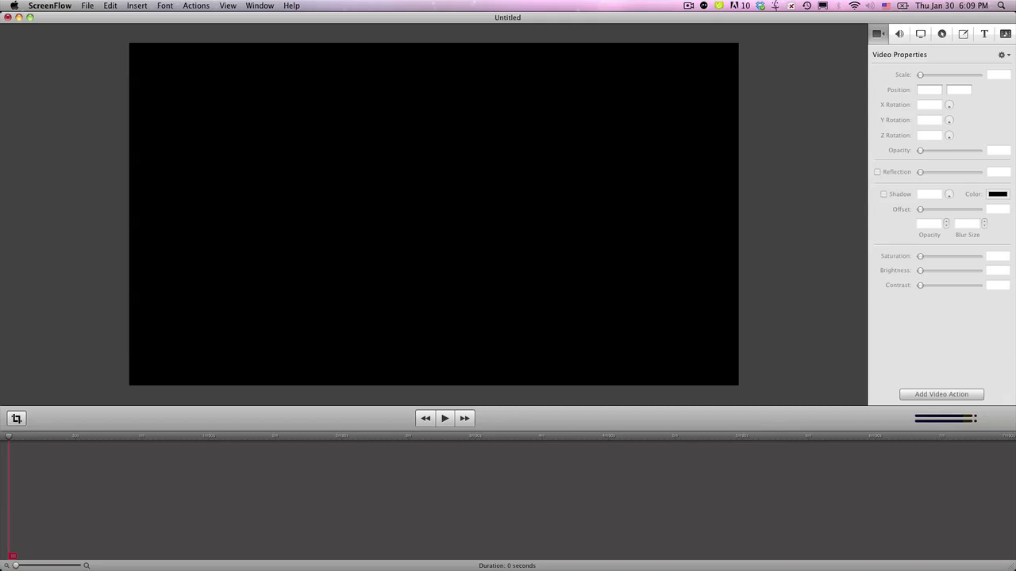
Drag MVI_0580.MOV and MVI_0582.MOV from Finder onto the timeline, with MVI_0580 on the top track.
key("super+Tab")
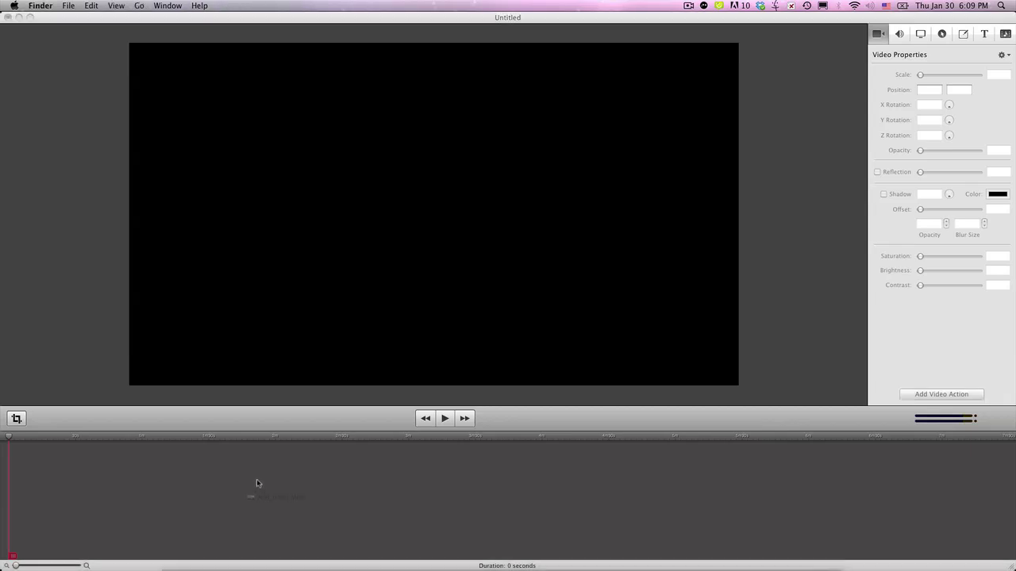
left_click_drag(111, 461, 111, 462)
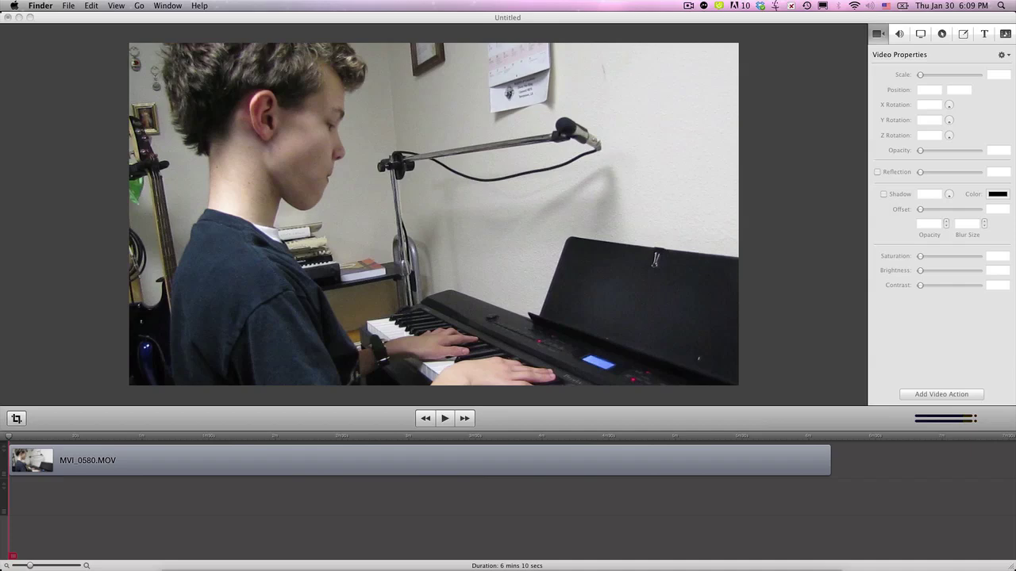
left_click_drag(229, 501, 2, 502)
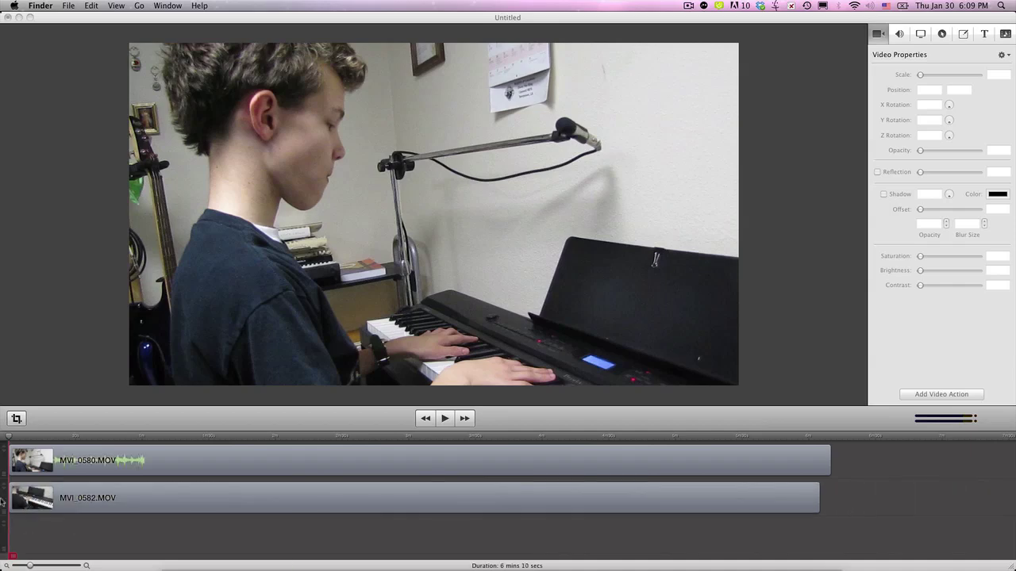
left_click_drag(87, 497, 87, 460)
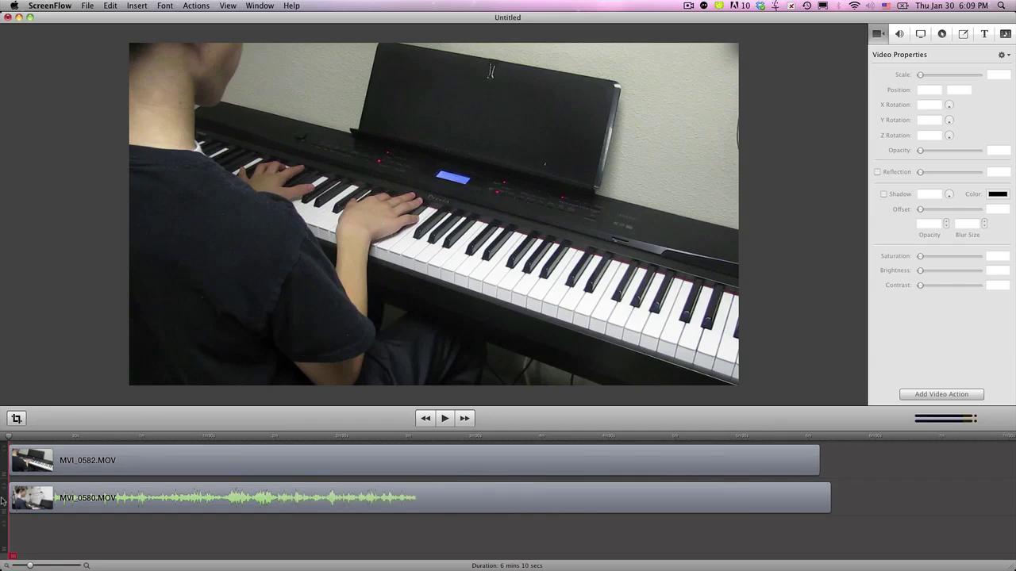
left_click_drag(5, 503, 2, 459)
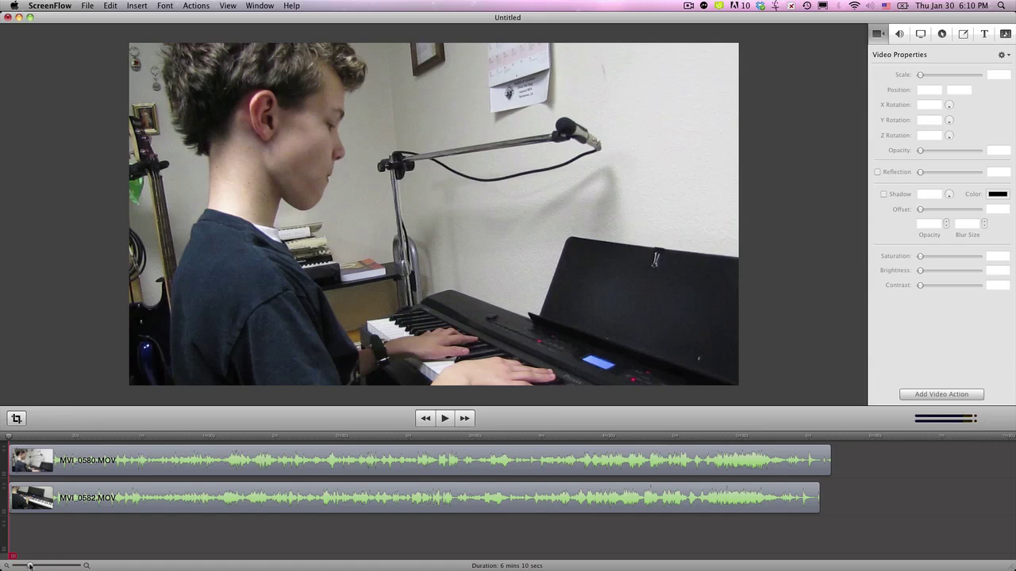
Zoom into the waveforms and slide MVI_0582 later until its first loud note matches MVI_0580's.
left_click_drag(29, 565, 54, 565)
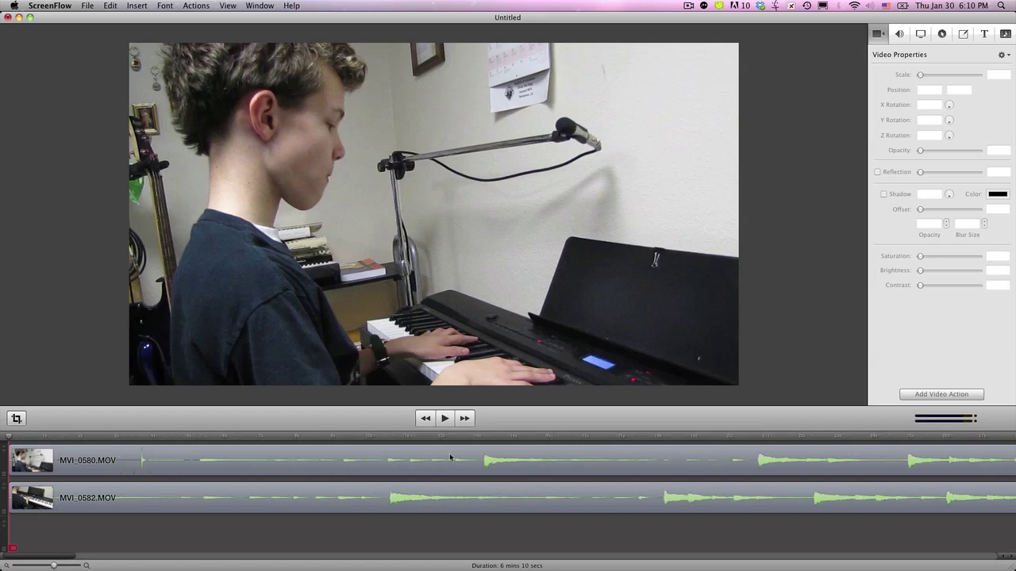
left_click_drag(367, 494, 464, 509)
left_click(486, 437)
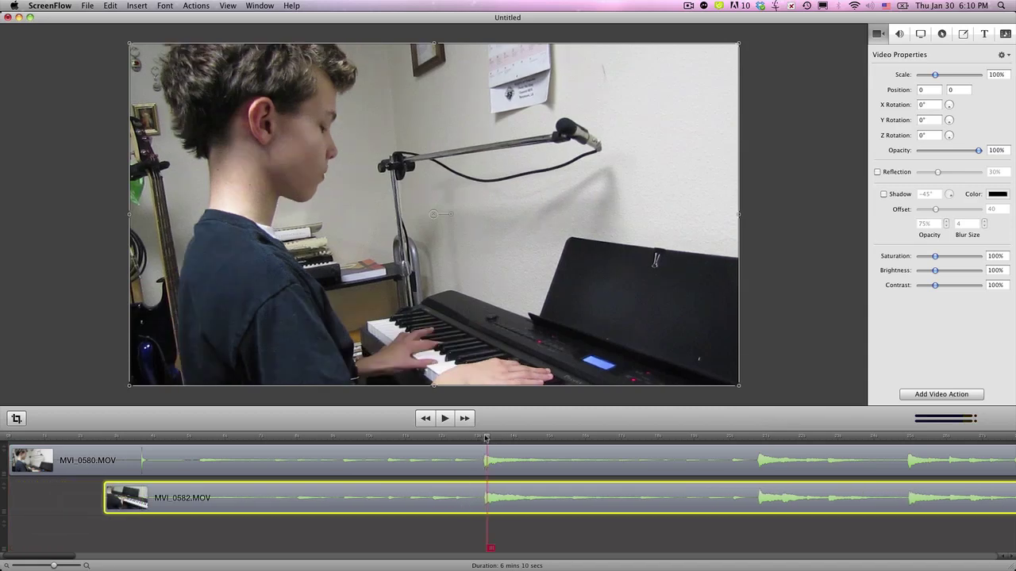
left_click_drag(486, 437, 483, 439)
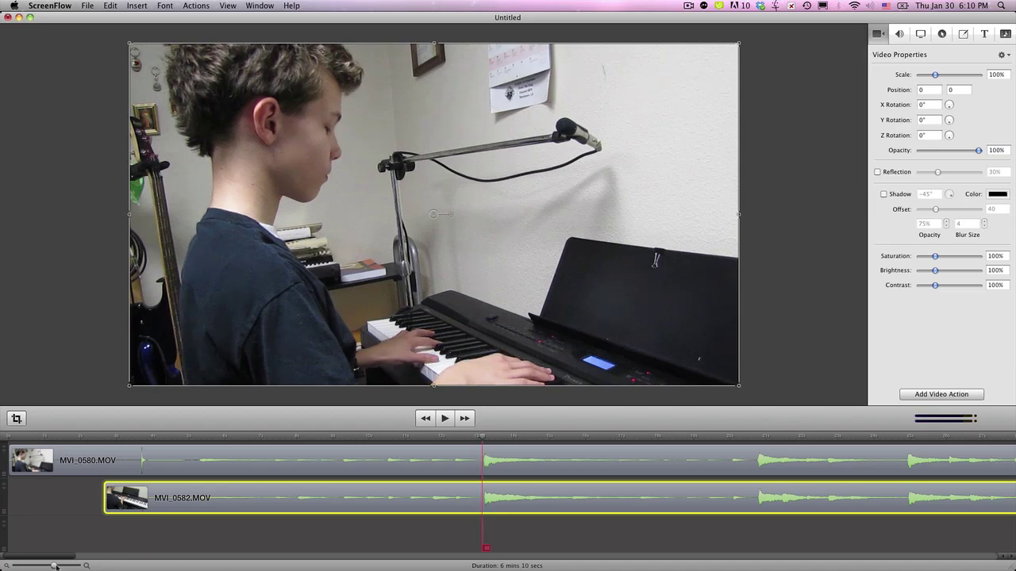
left_click_drag(55, 566, 76, 566)
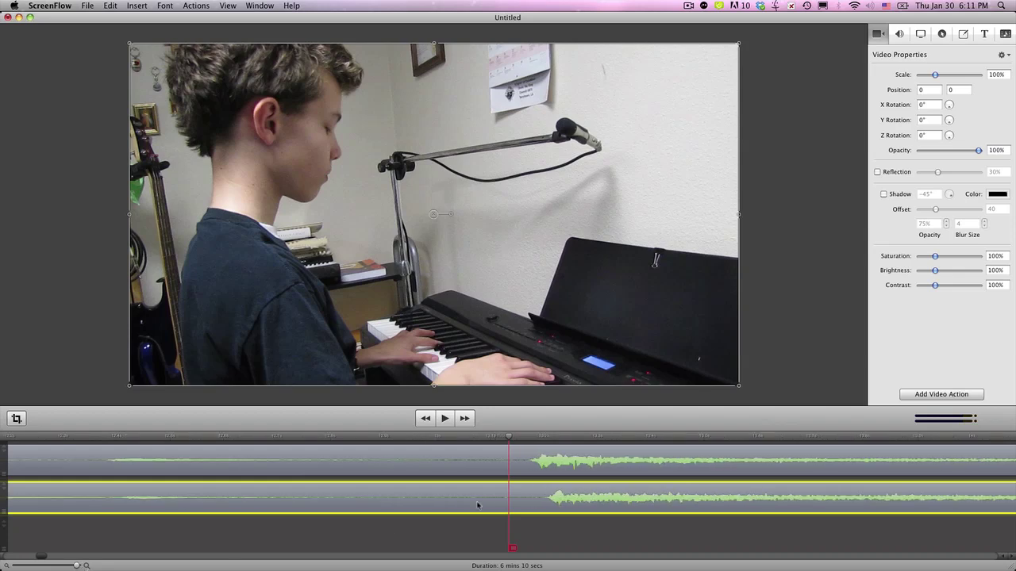
left_click_drag(509, 436, 526, 437)
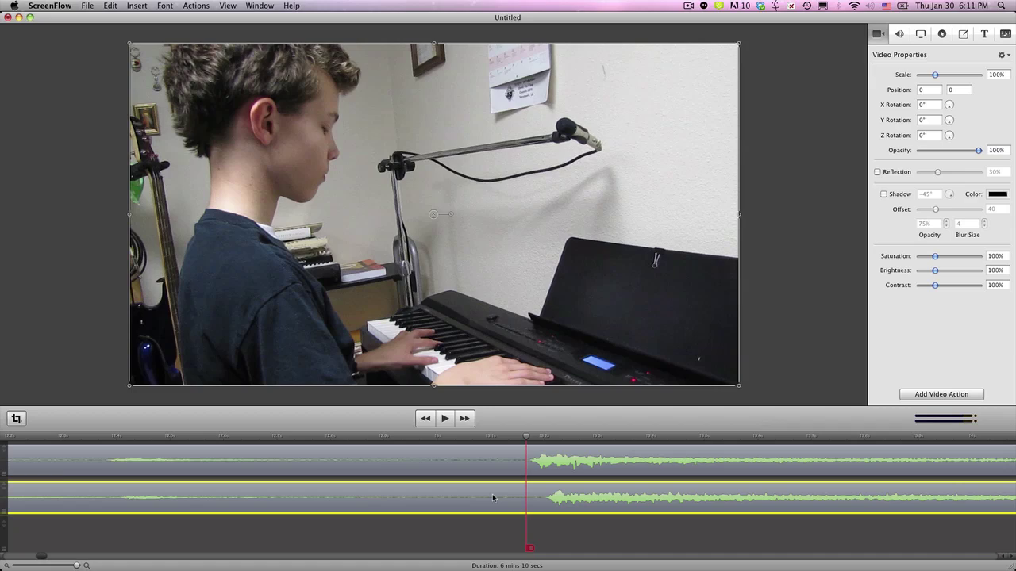
left_click_drag(489, 492, 478, 492)
Open and dismiss the MVI_0582 clip's options menu, then zoom out to show both whole clips.
right_click(459, 493)
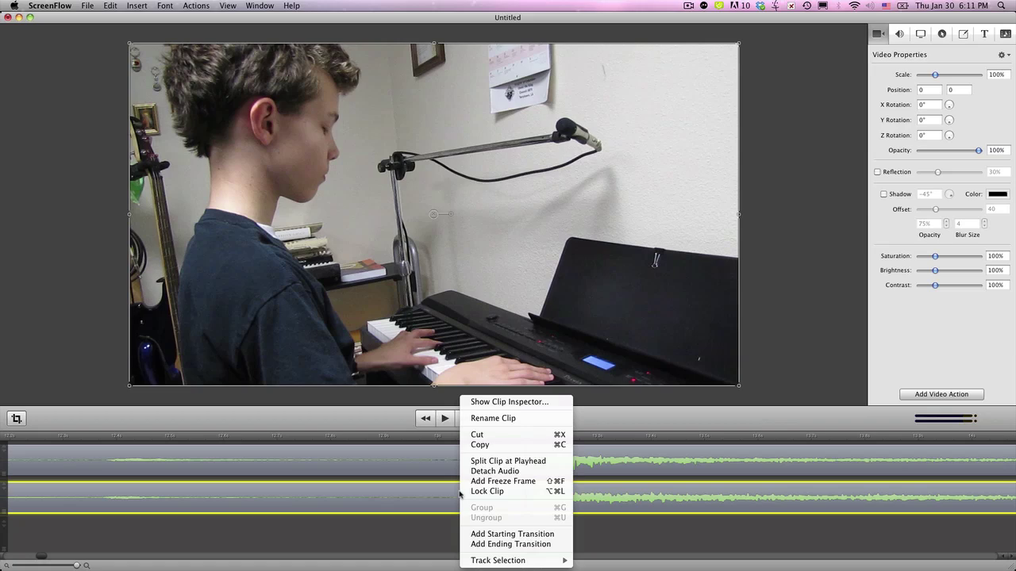
left_click(434, 492)
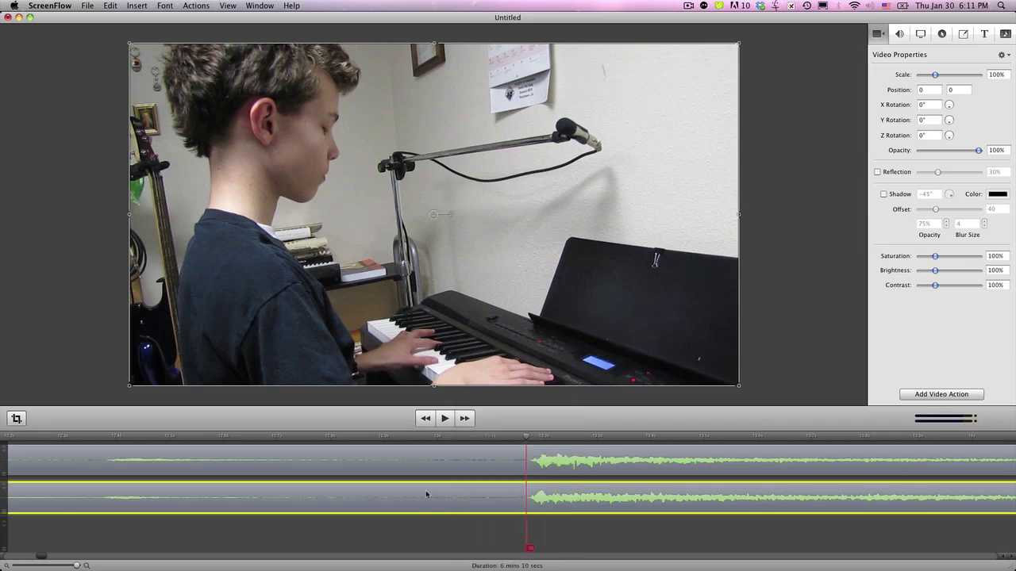
right_click(425, 490)
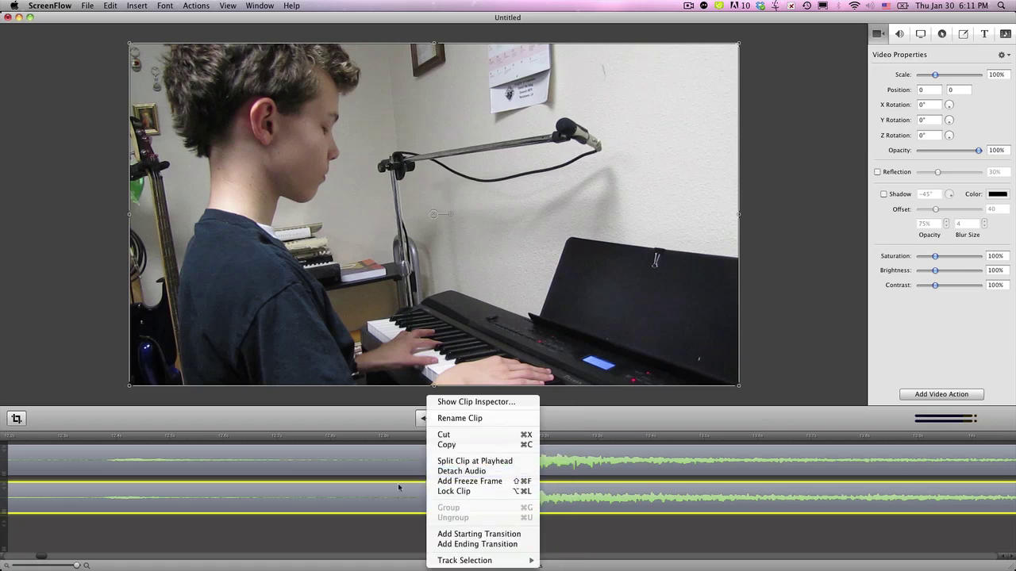
left_click(334, 540)
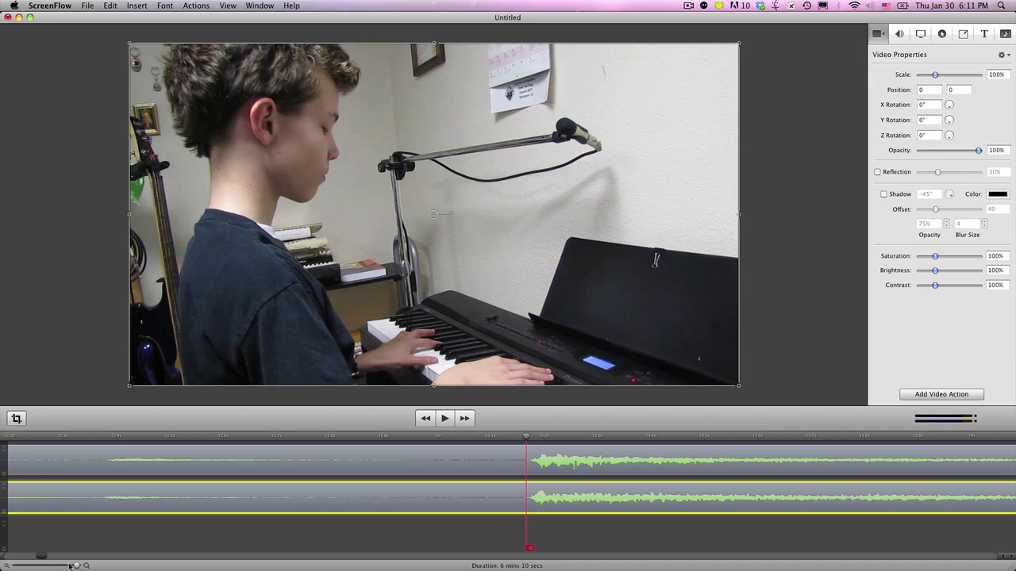
left_click_drag(76, 566, 49, 564)
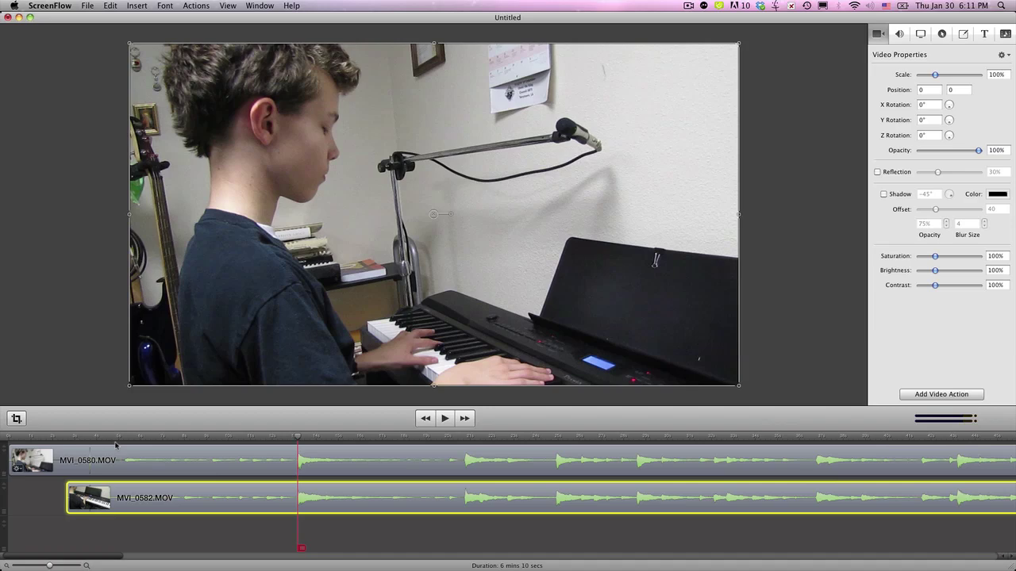
Play the two takes to check they stay in sync, then return the playhead near the start.
key("space")
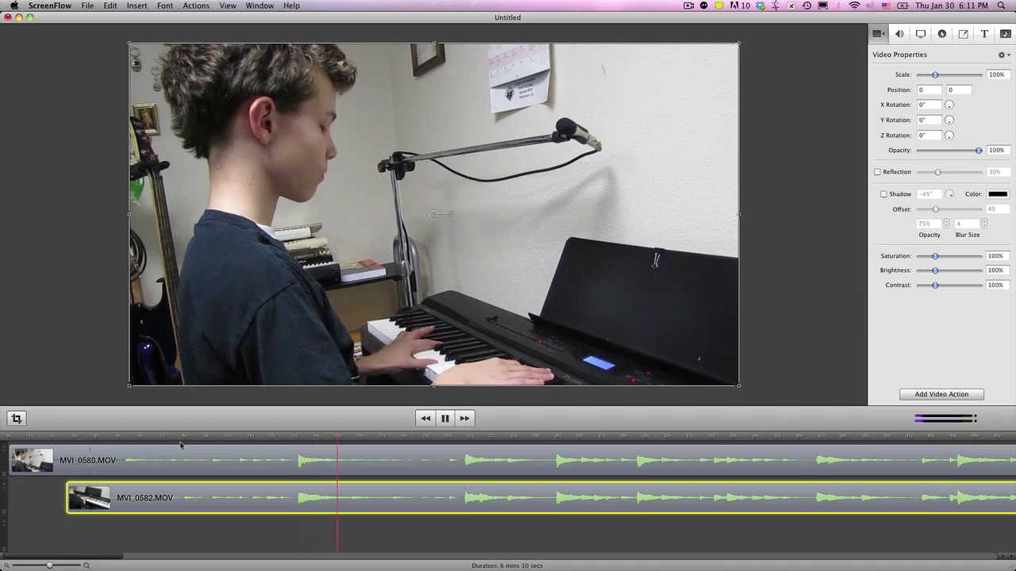
key("space")
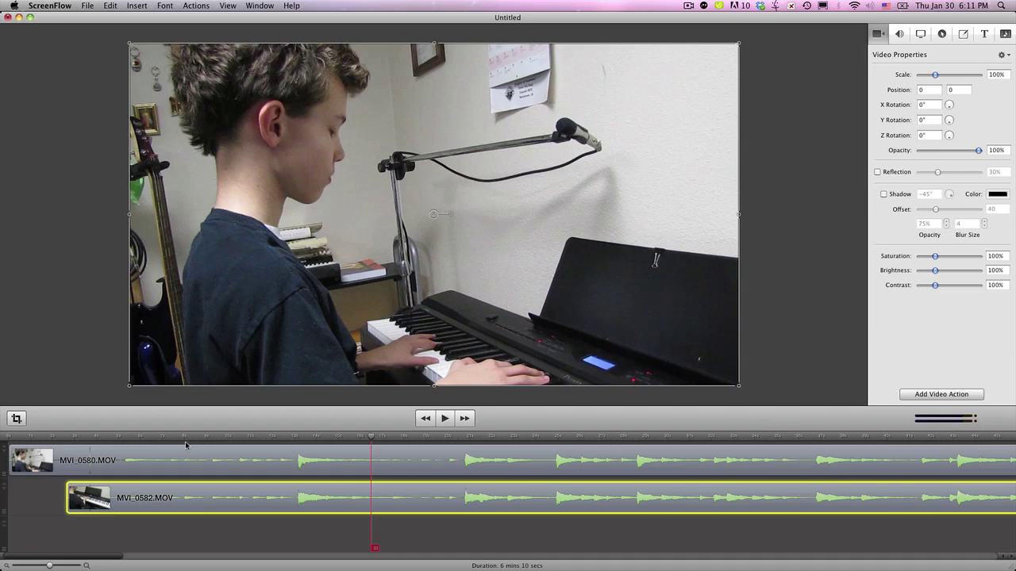
left_click(183, 438)
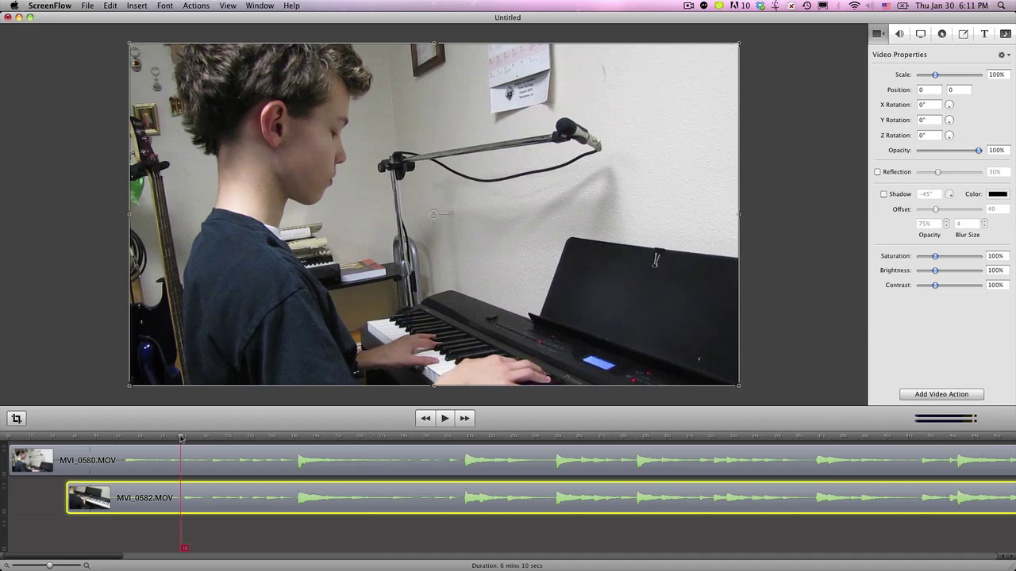
left_click(111, 438)
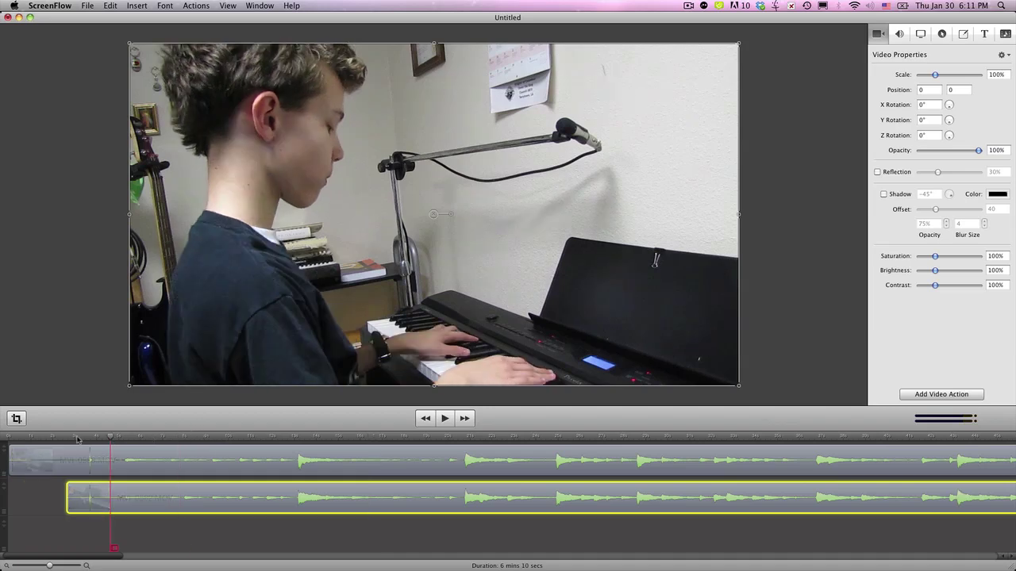
left_click(80, 438)
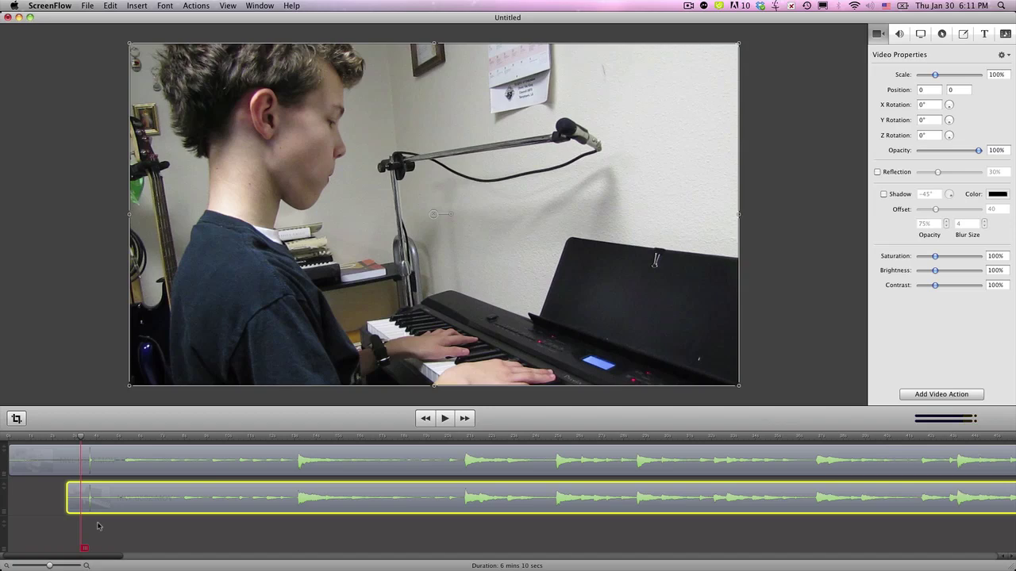
Zoom in to find where playing begins, then zoom out and marquee-select both MVI_0580 and MVI_0582.
left_click_drag(50, 567, 76, 567)
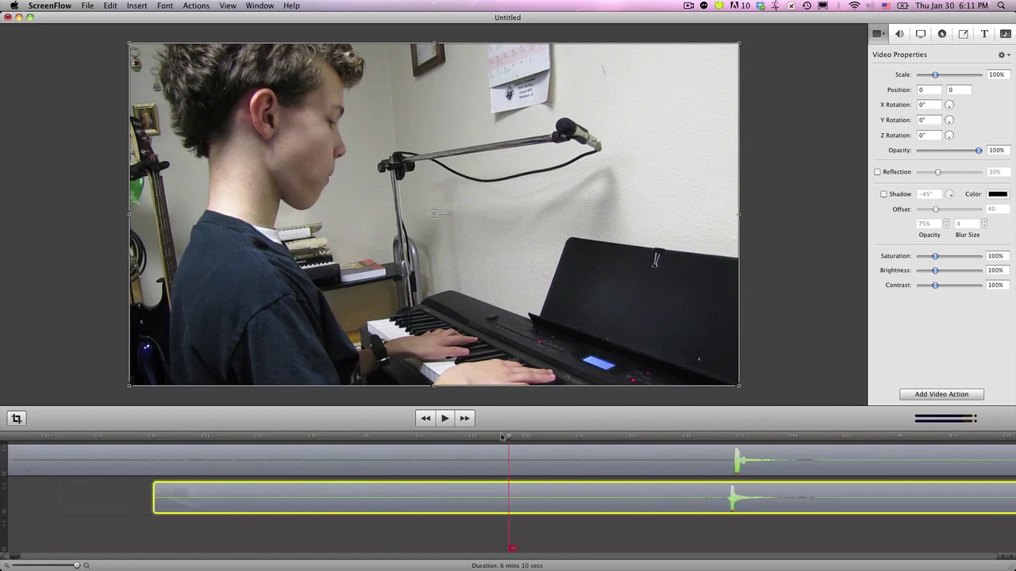
left_click(615, 438)
left_click_drag(631, 451, 722, 457)
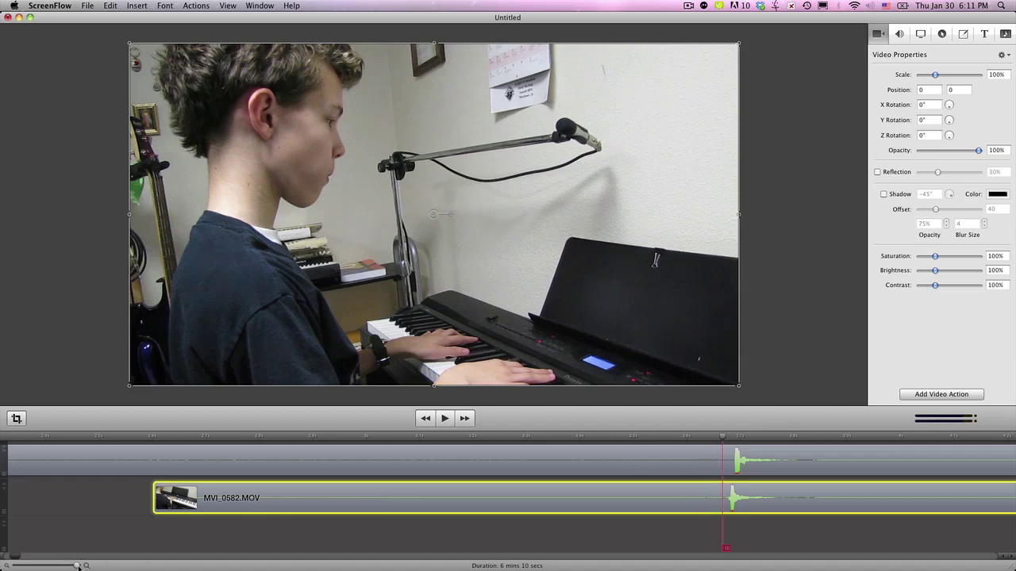
scroll(86, 567, "right", 5)
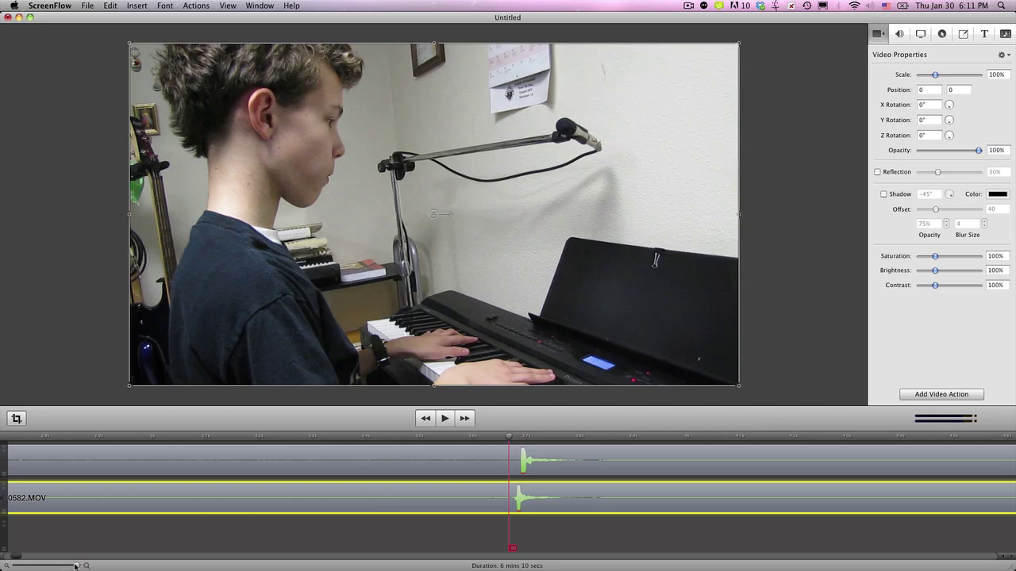
left_click_drag(76, 566, 45, 565)
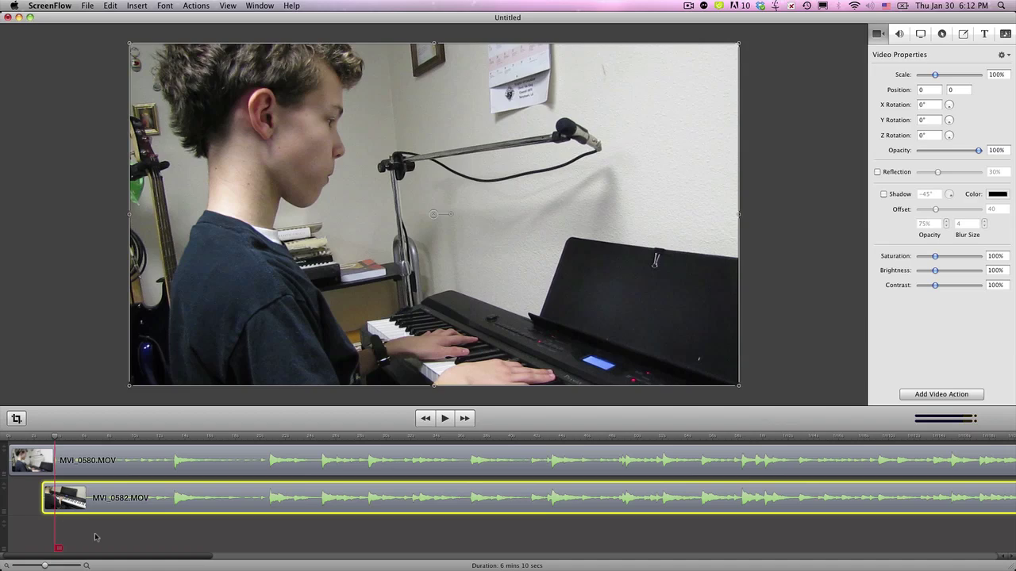
left_click_drag(95, 537, 93, 442)
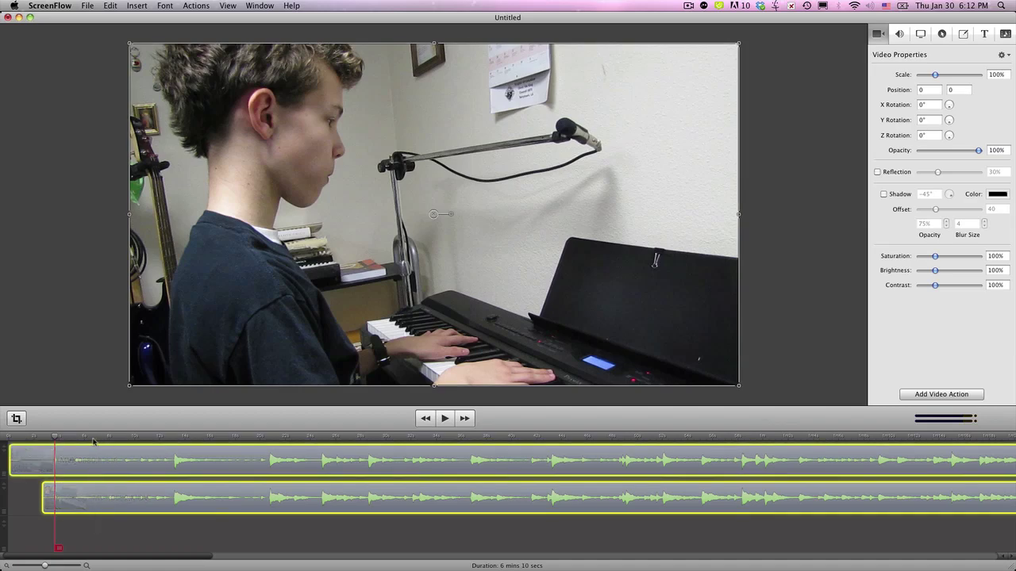
Split both clips just before the first note and delete their leading pieces.
left_click(82, 442)
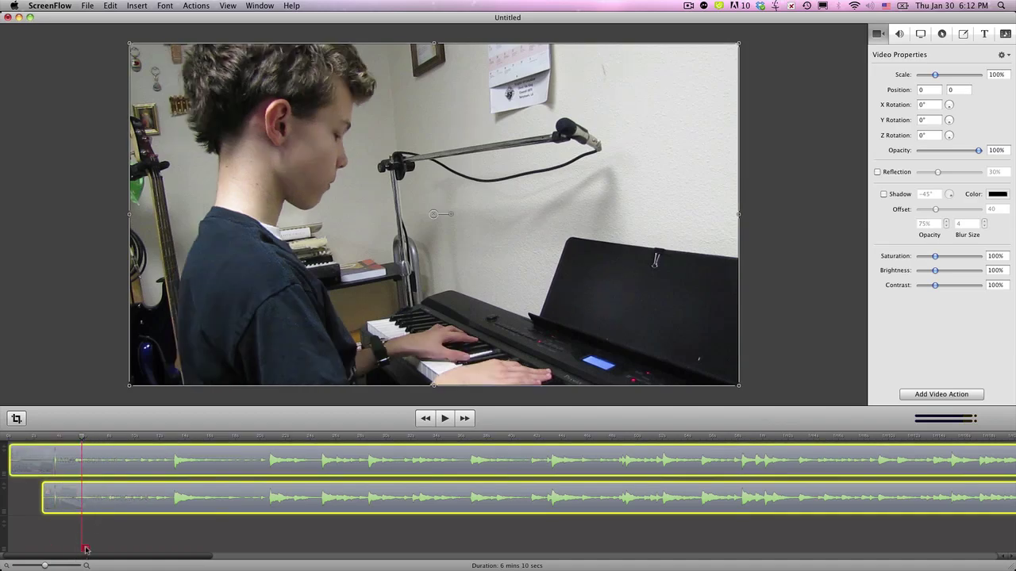
key("t")
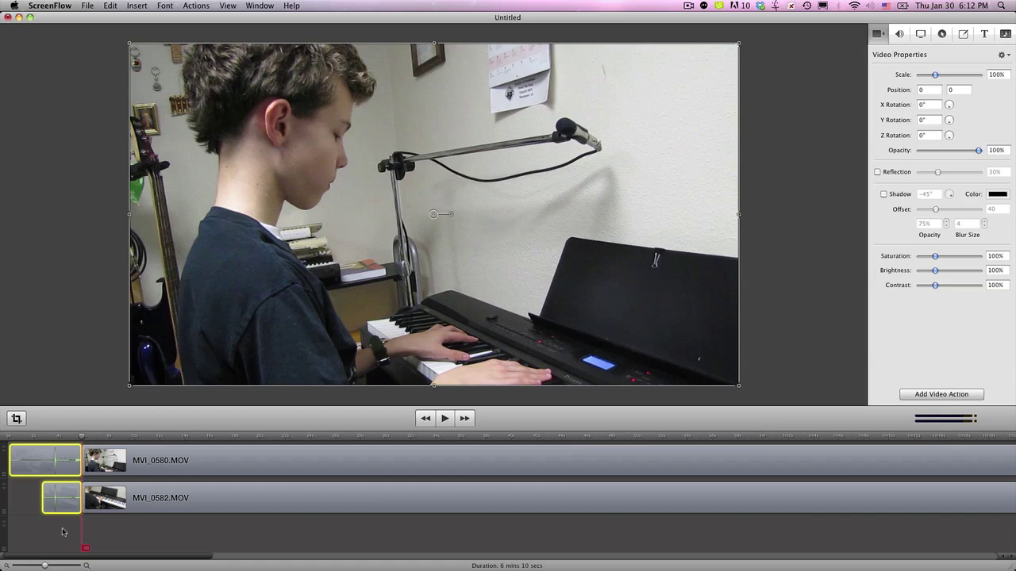
key("Delete")
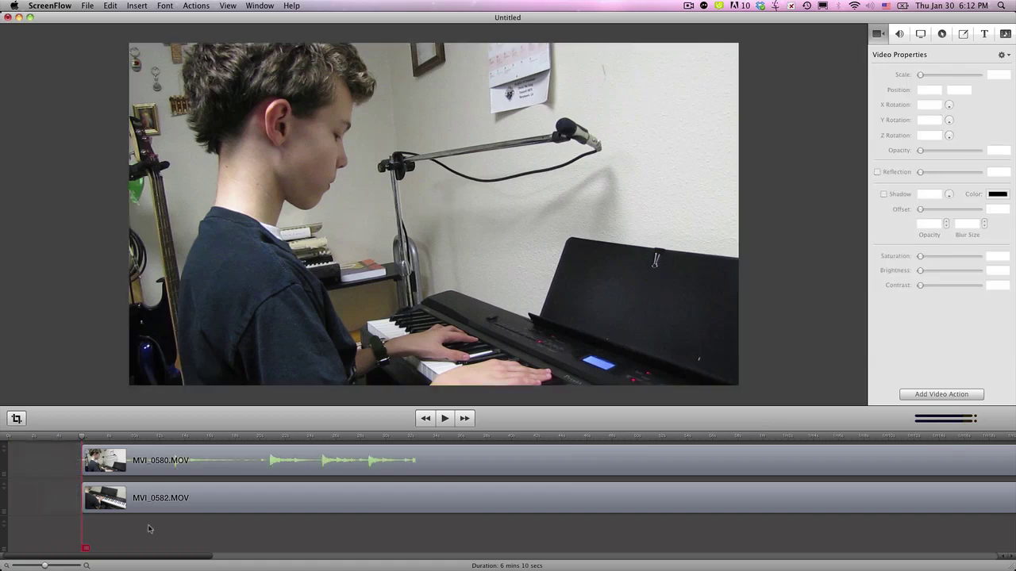
Move both remaining clips together to the start of the timeline and deselect them.
left_click_drag(148, 528, 32, 471)
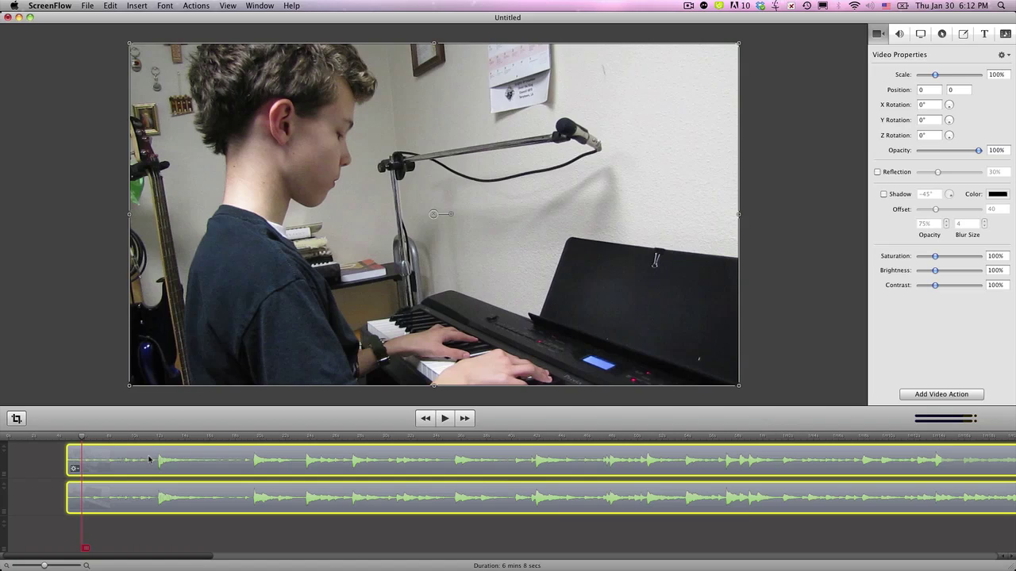
left_click_drag(152, 458, 34, 452)
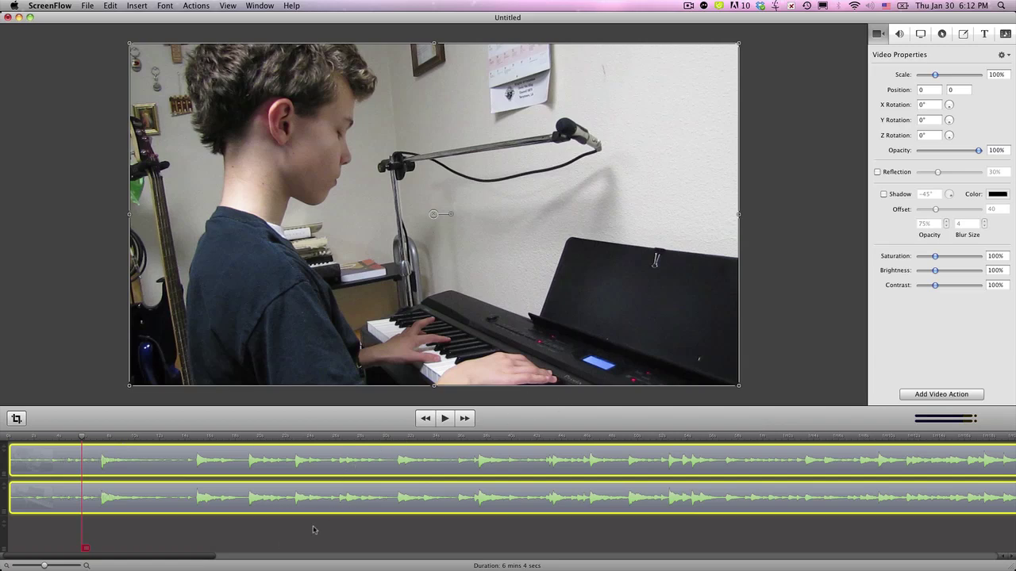
left_click(426, 418)
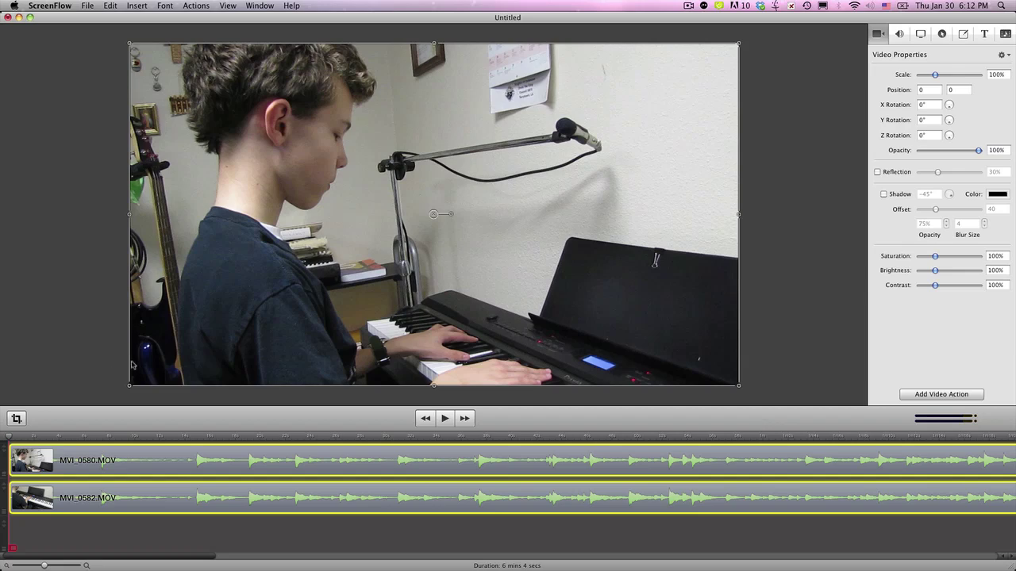
left_click(159, 533)
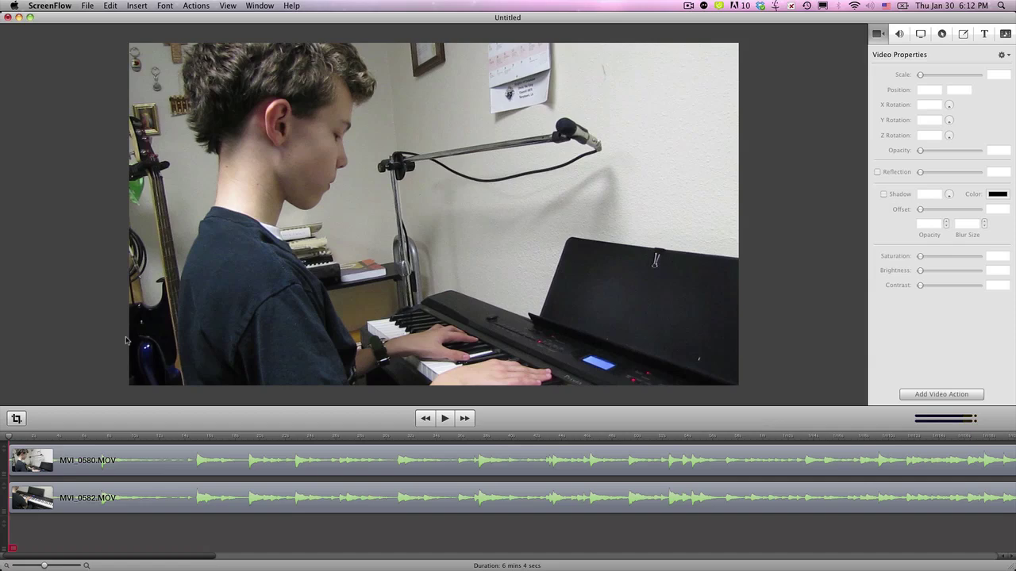
Scale the MVI_0580 video to 50% in the top-left quarter of the canvas.
left_click(167, 319)
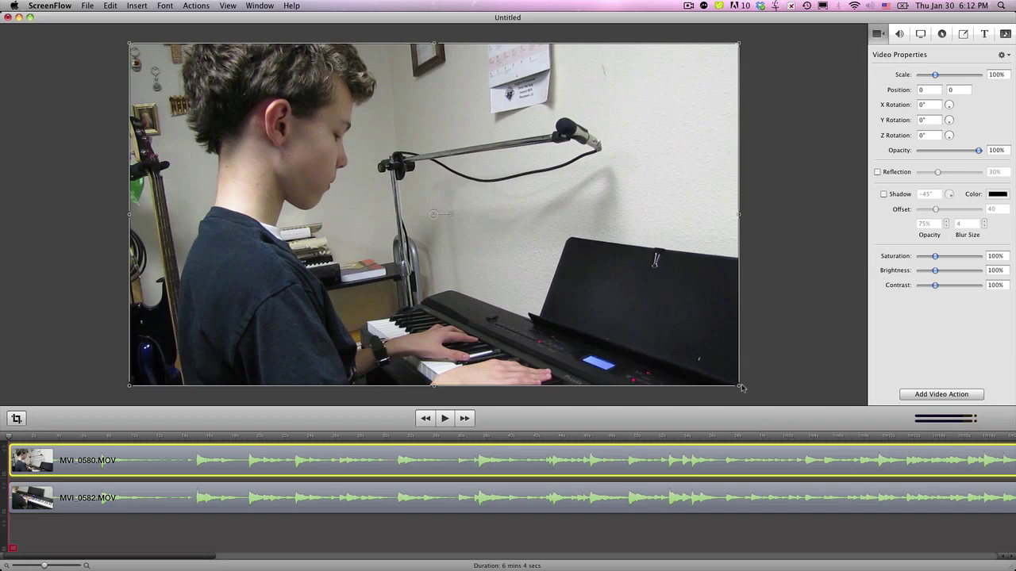
left_click_drag(739, 388, 469, 237)
left_click_drag(412, 262, 392, 249)
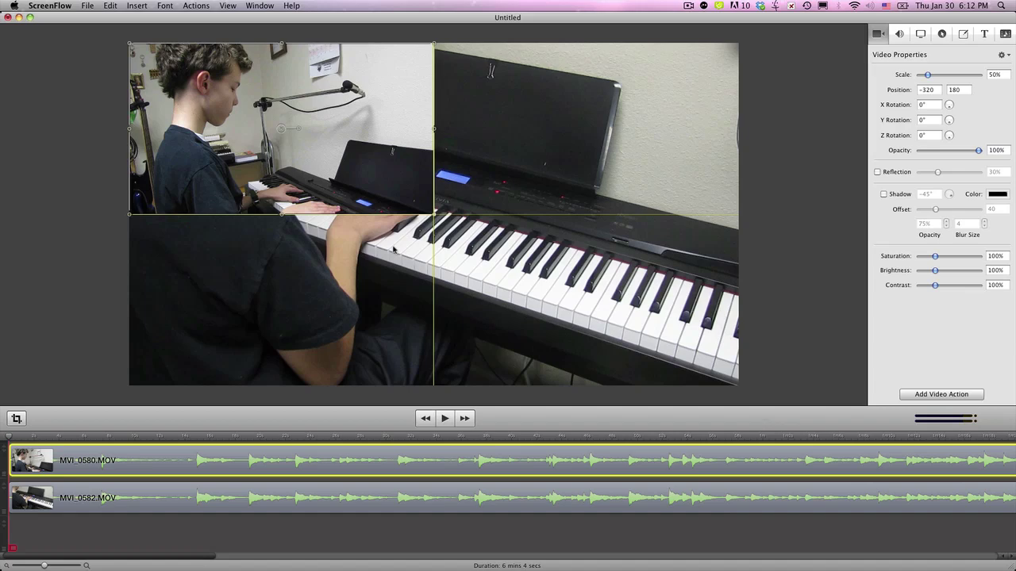
Scale the MVI_0582 piano close-up to 50% and place it in the top-right quarter.
left_click(500, 292)
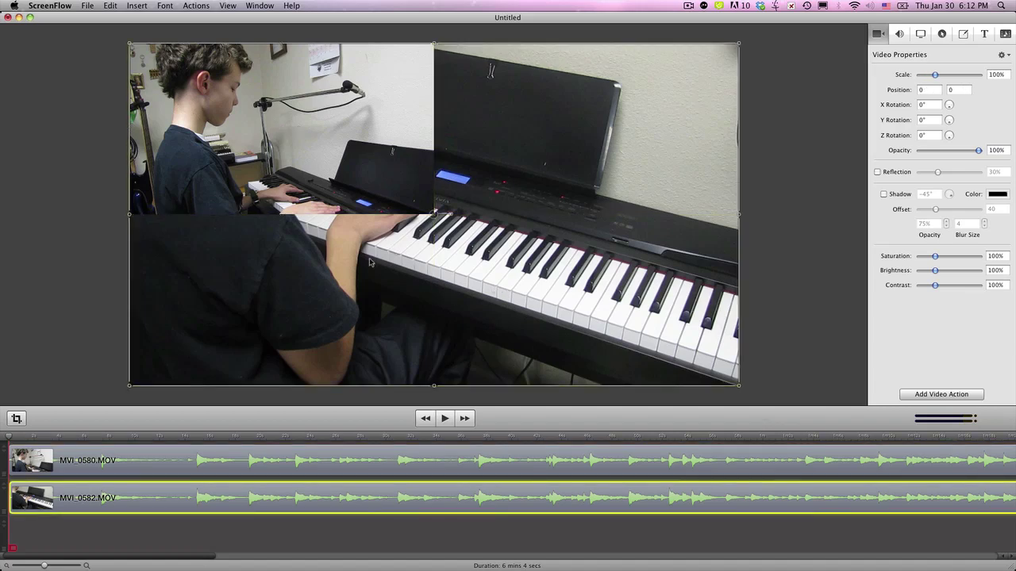
left_click_drag(131, 45, 448, 223)
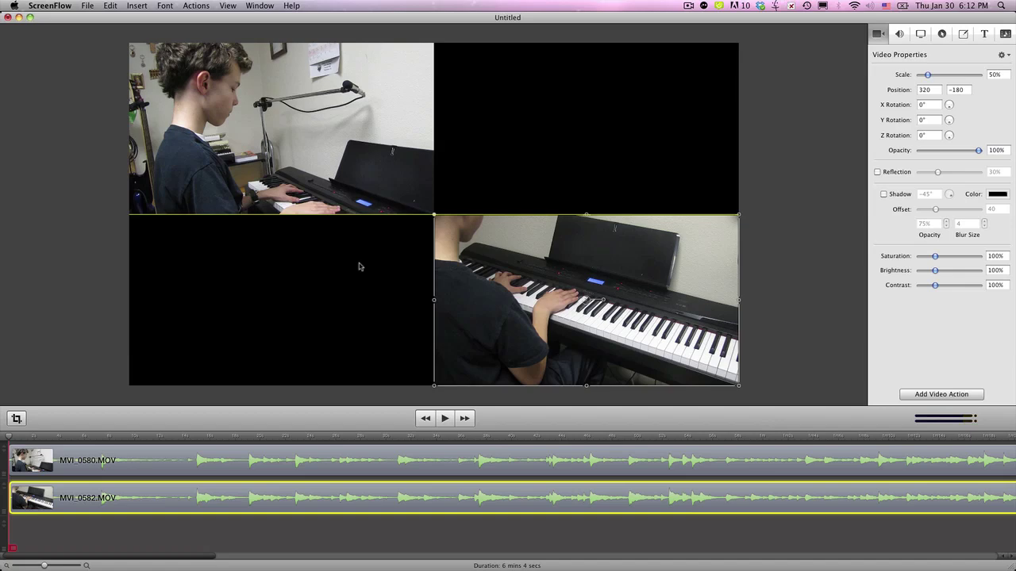
left_click(380, 183)
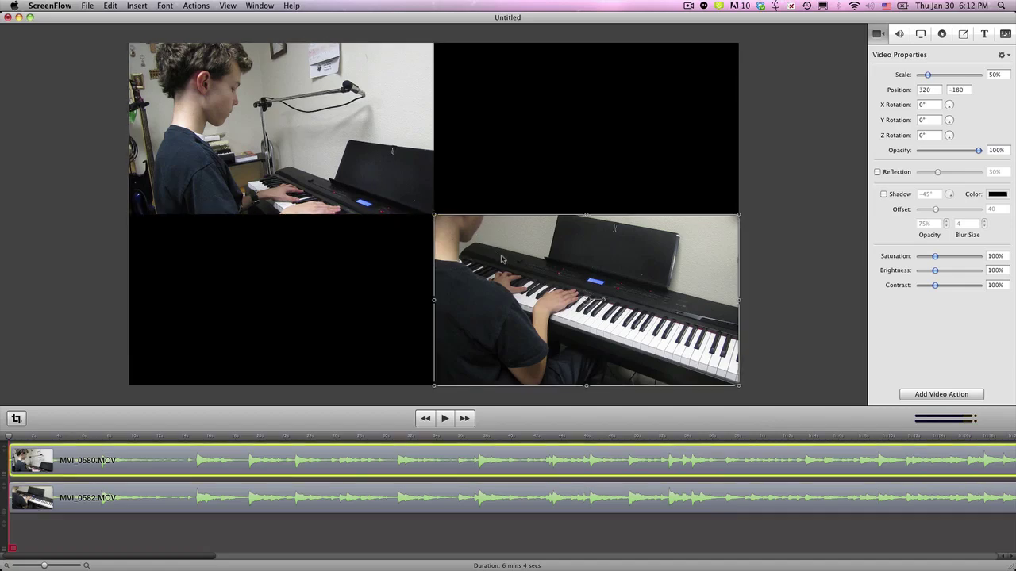
left_click_drag(504, 259, 514, 111)
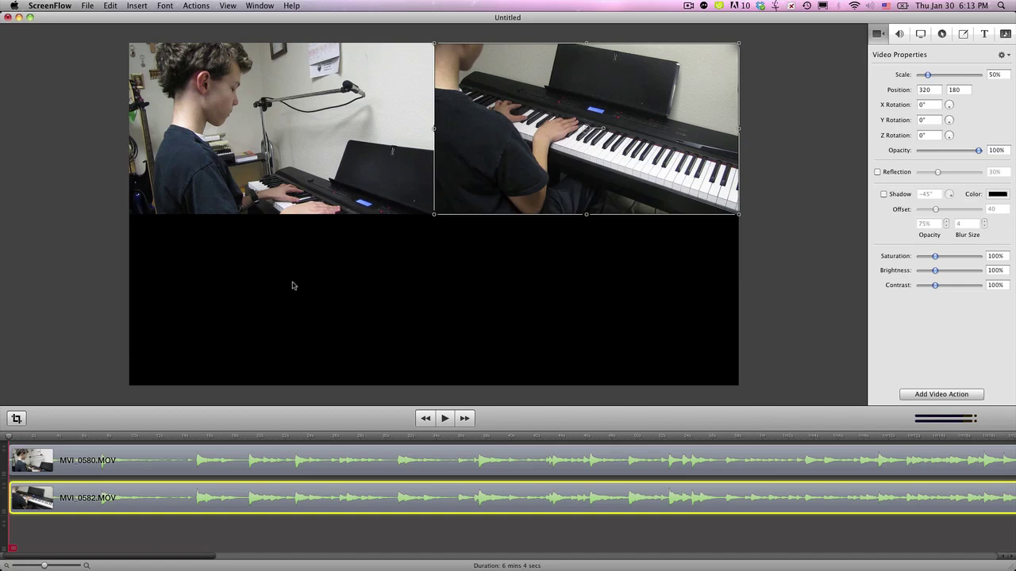
key("space")
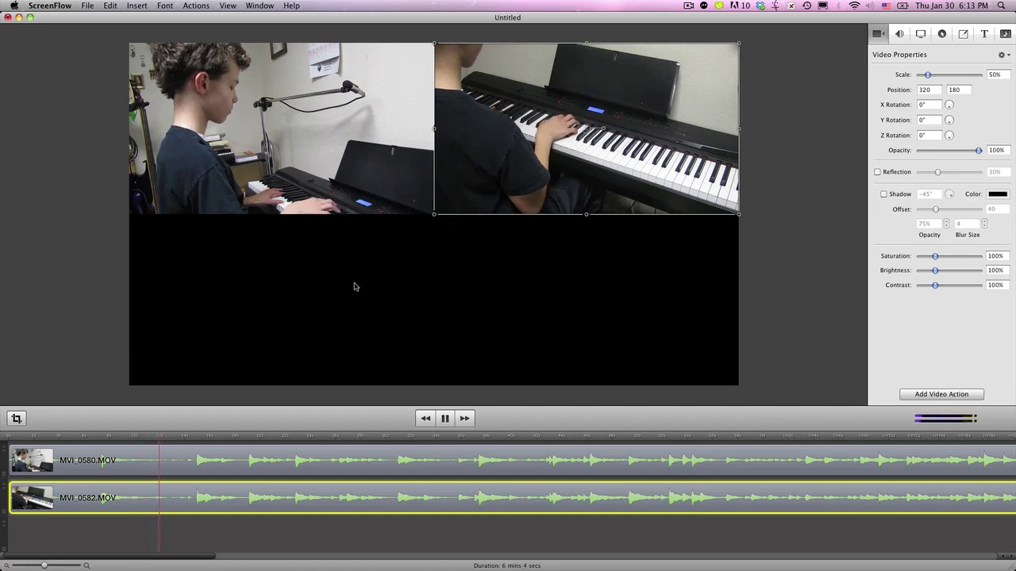
key("space")
left_click(315, 536)
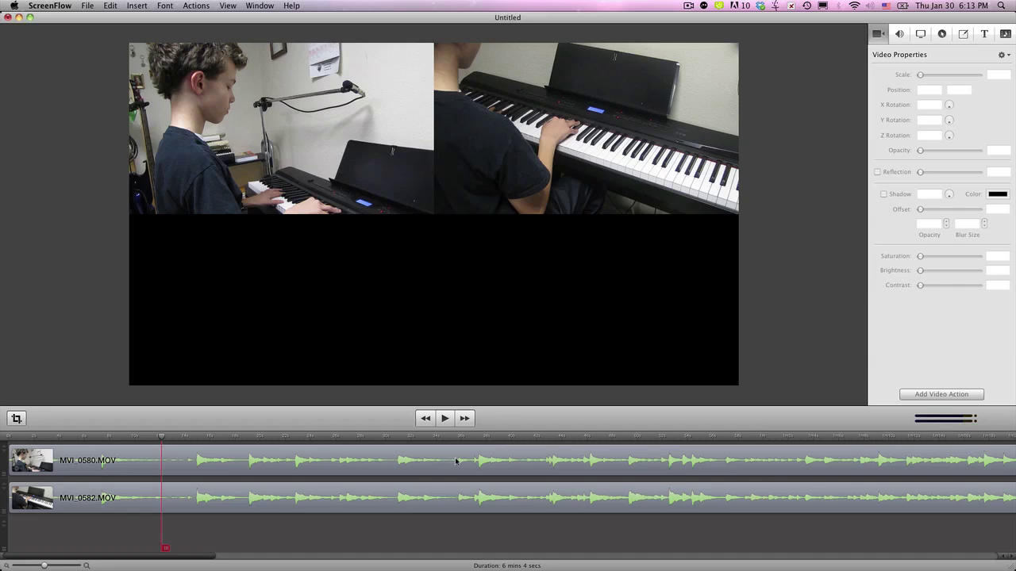
Show MVI_0582's Audio Properties to confirm it is muted, then play back briefly and stop.
left_click(378, 502)
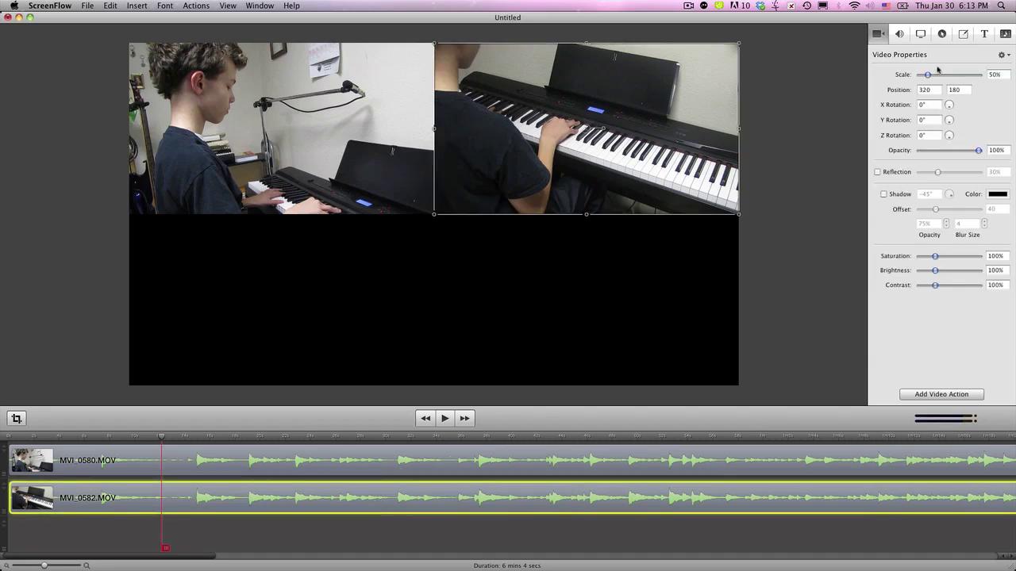
left_click(900, 35)
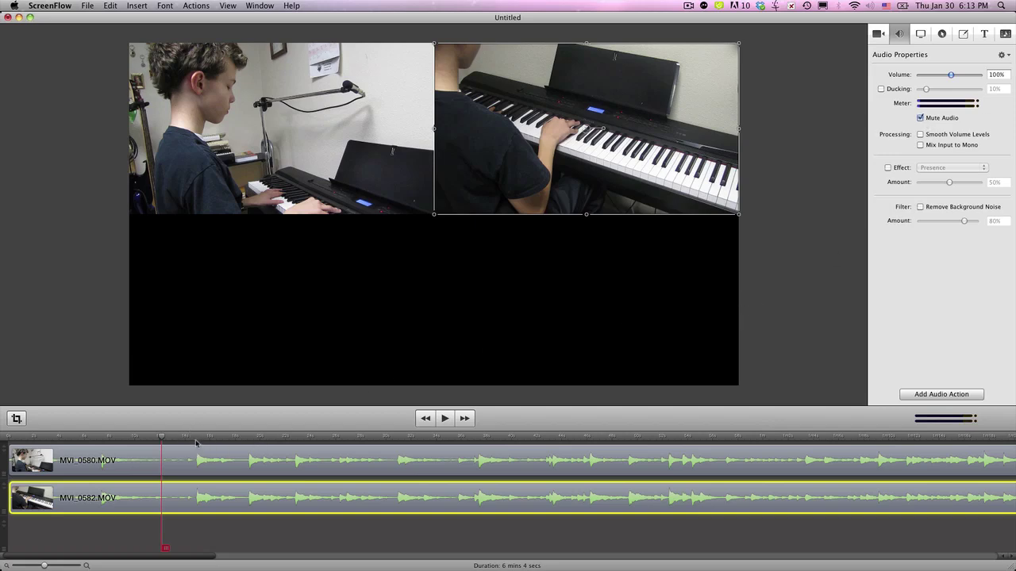
key("space")
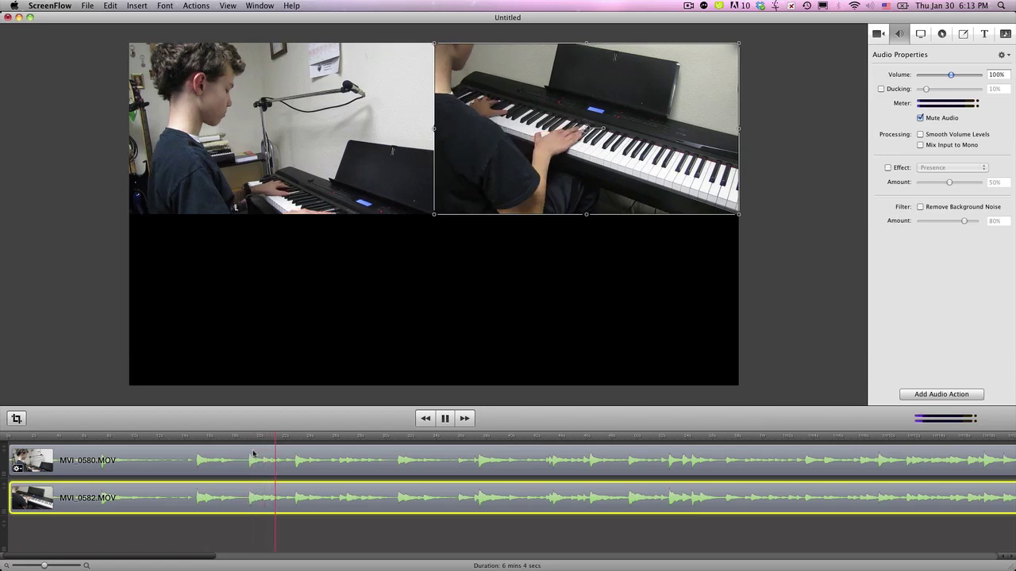
key("space")
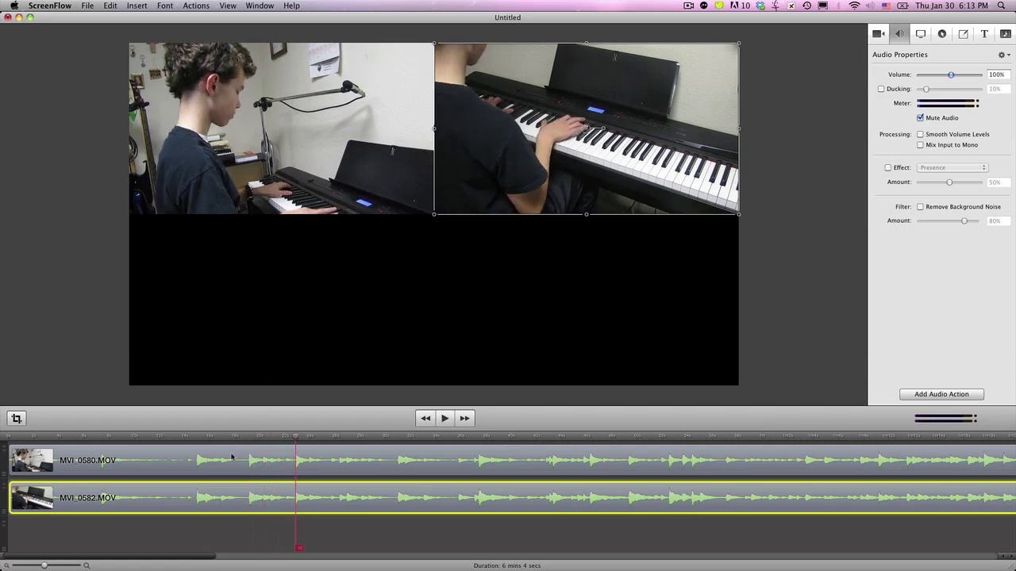
left_click(106, 438)
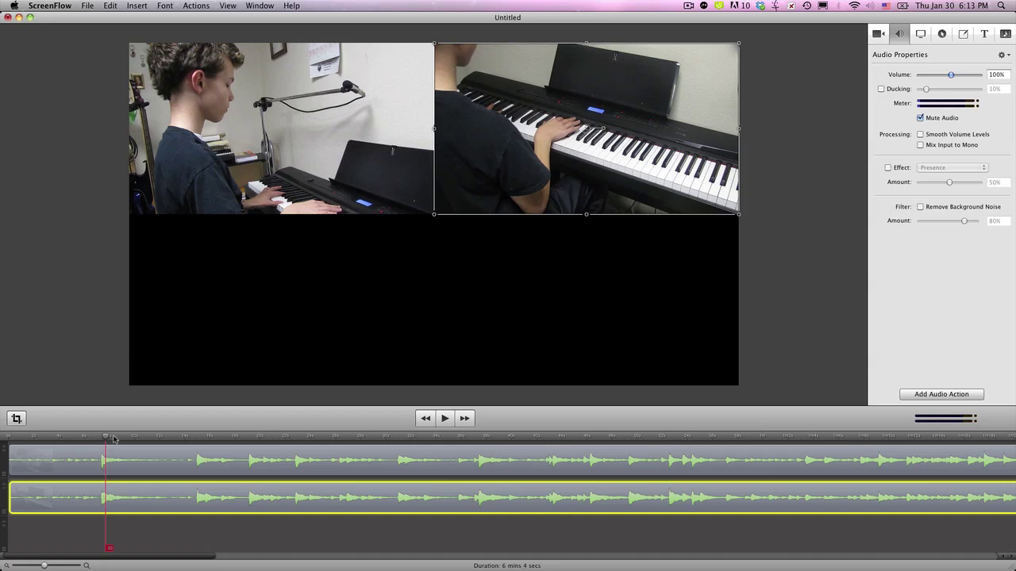
left_click(93, 437)
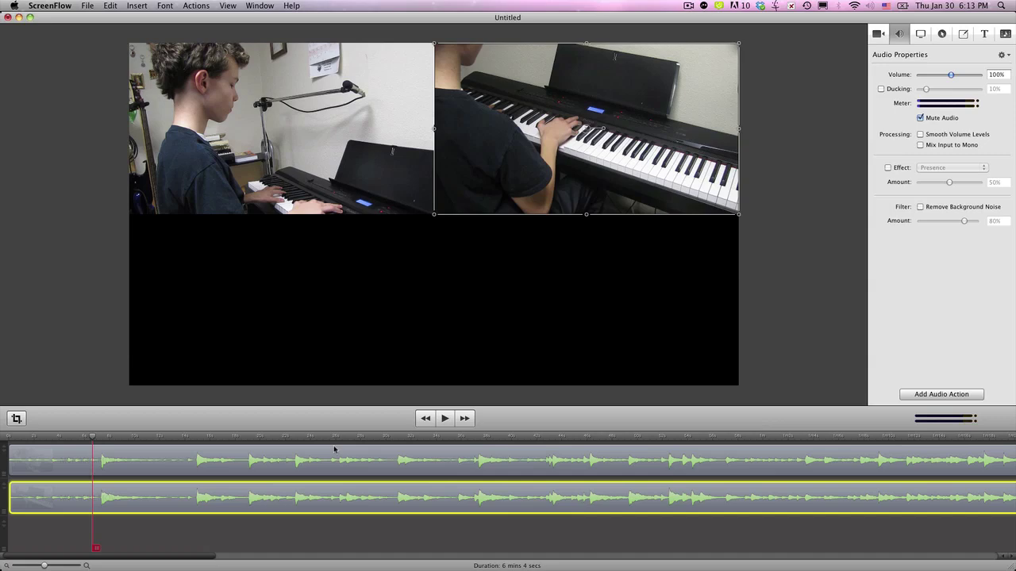
left_click(383, 437)
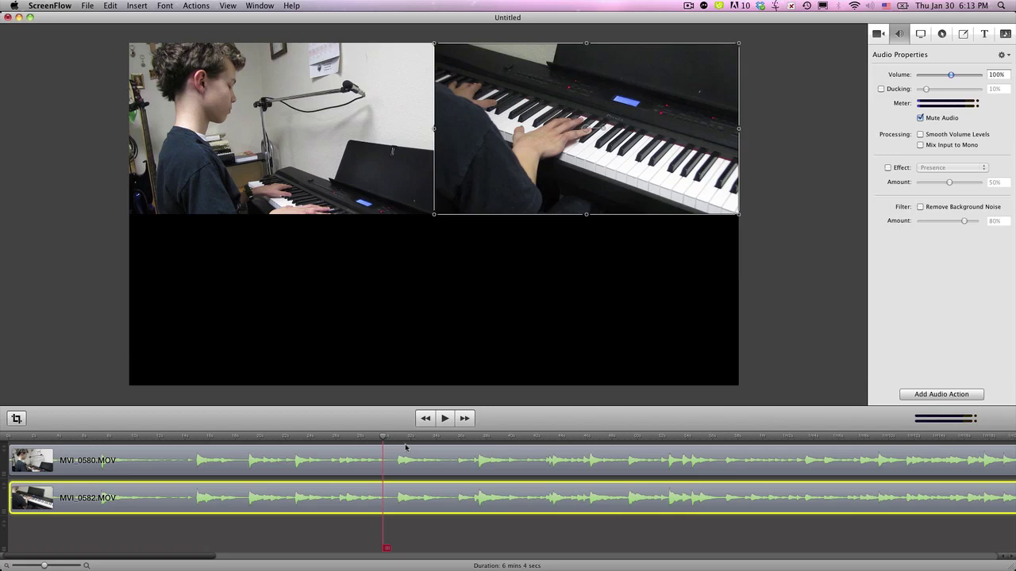
key("space")
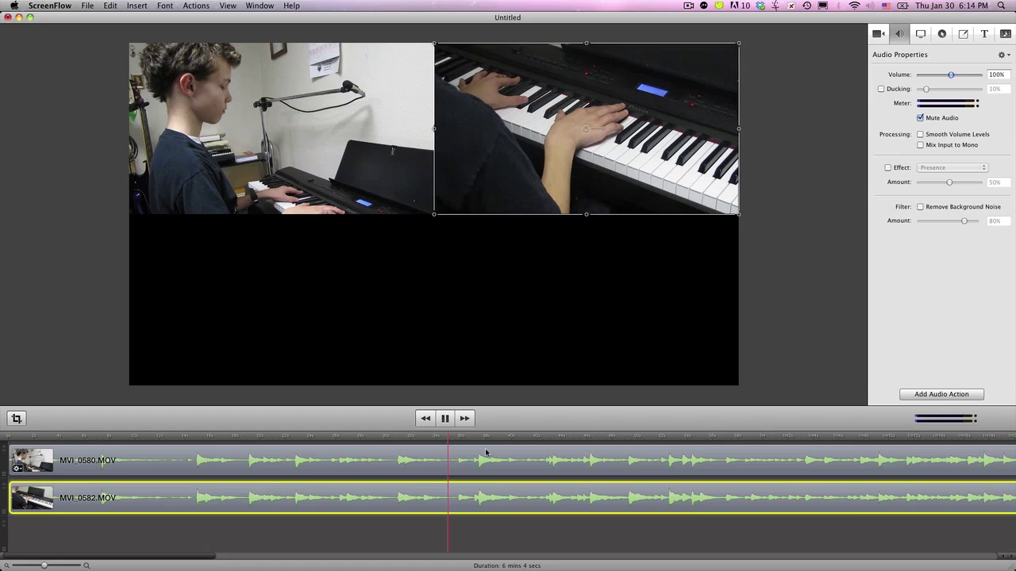
key("space")
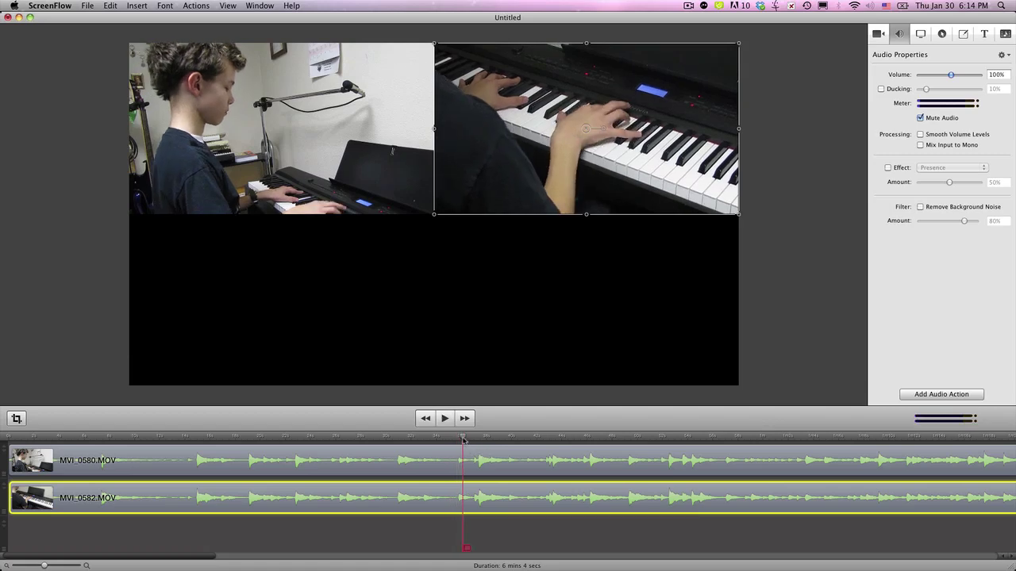
left_click(456, 438)
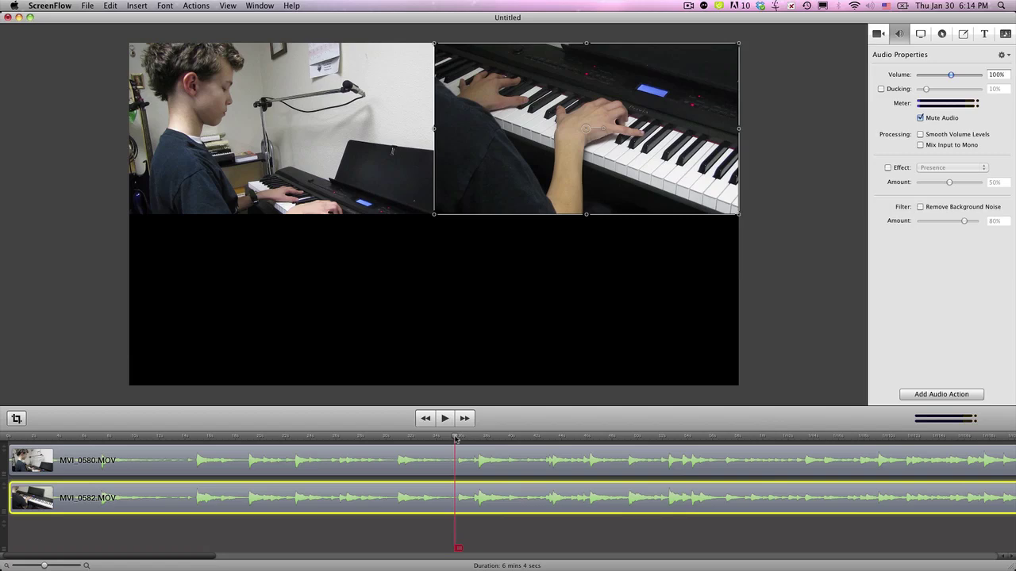
left_click_drag(455, 438, 10, 439)
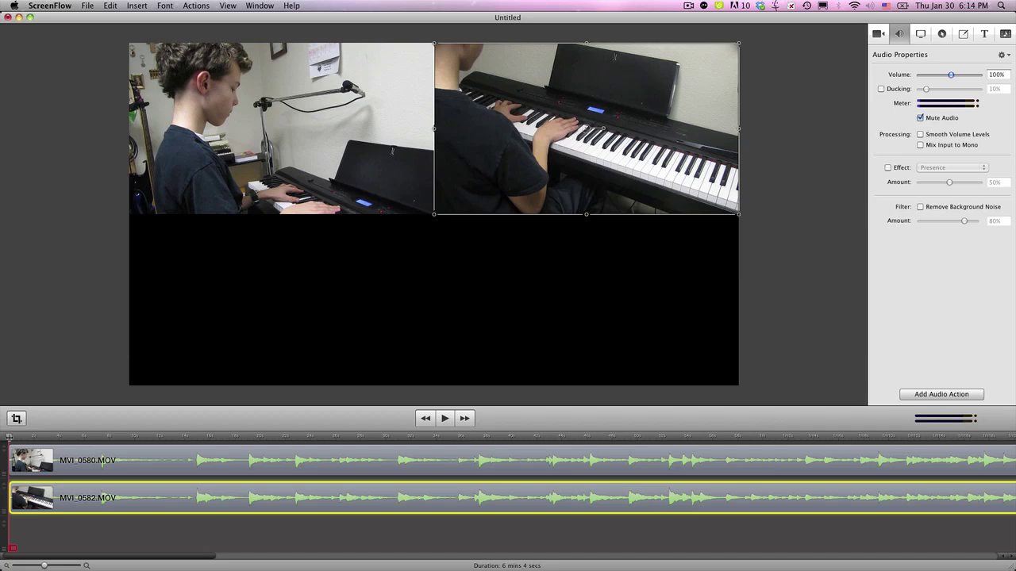
Add a Take 1 marker near the start of the timeline.
right_click(9, 437)
left_click(69, 455)
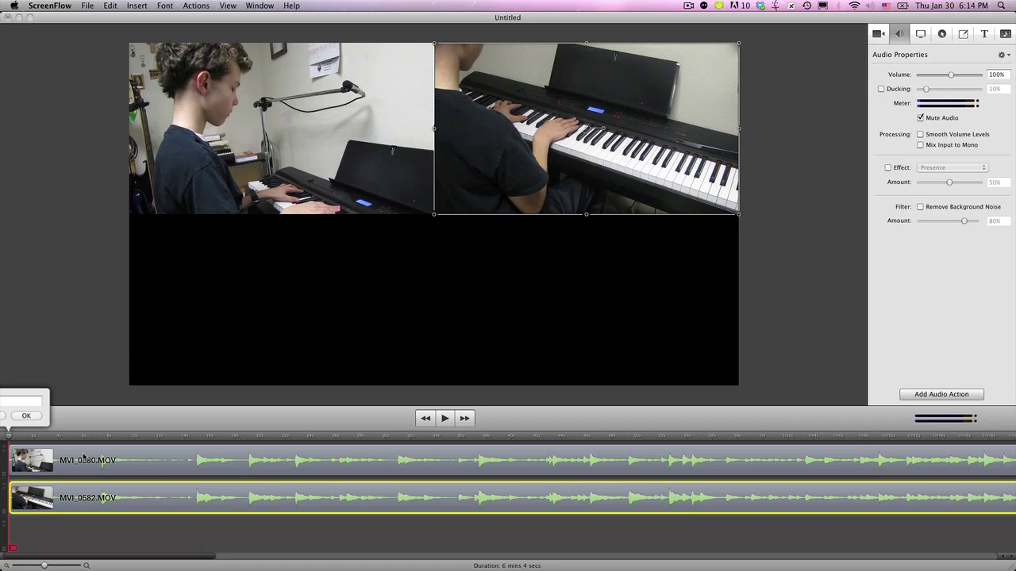
key("Return")
Add a marker named Take 2 at the chosen switch point.
left_click(455, 442)
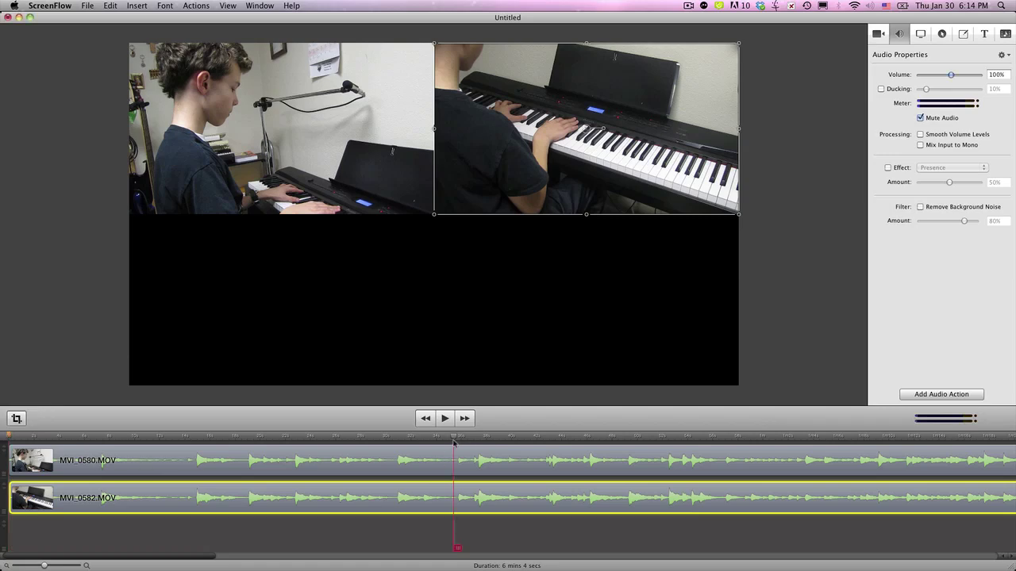
left_click(457, 441)
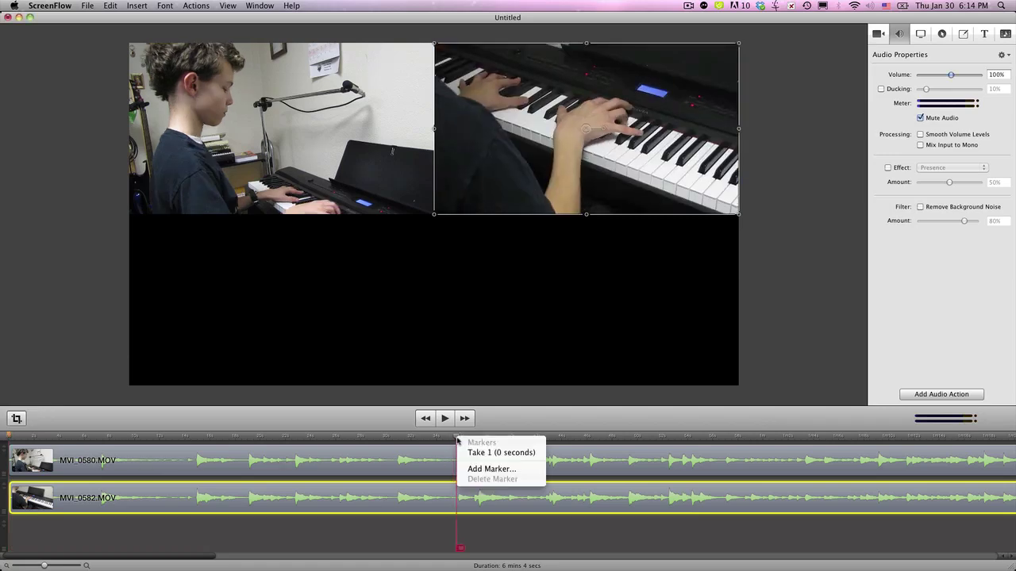
left_click(479, 472)
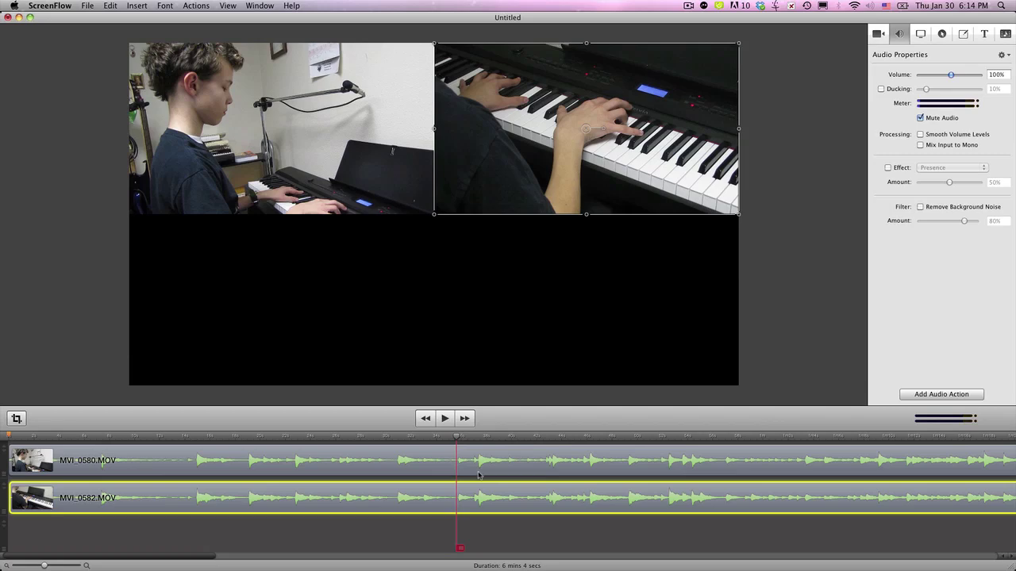
type("M")
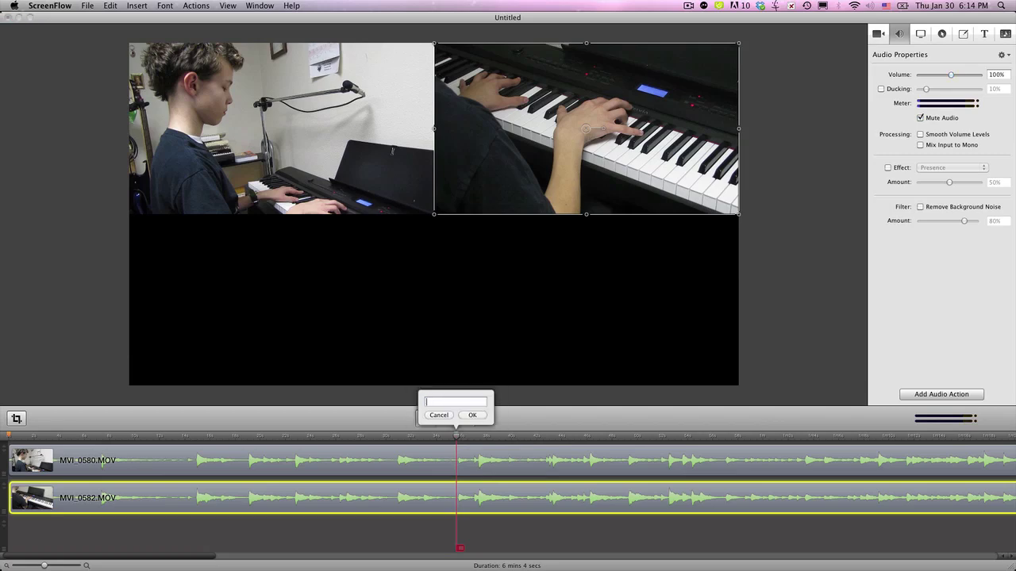
key("Return")
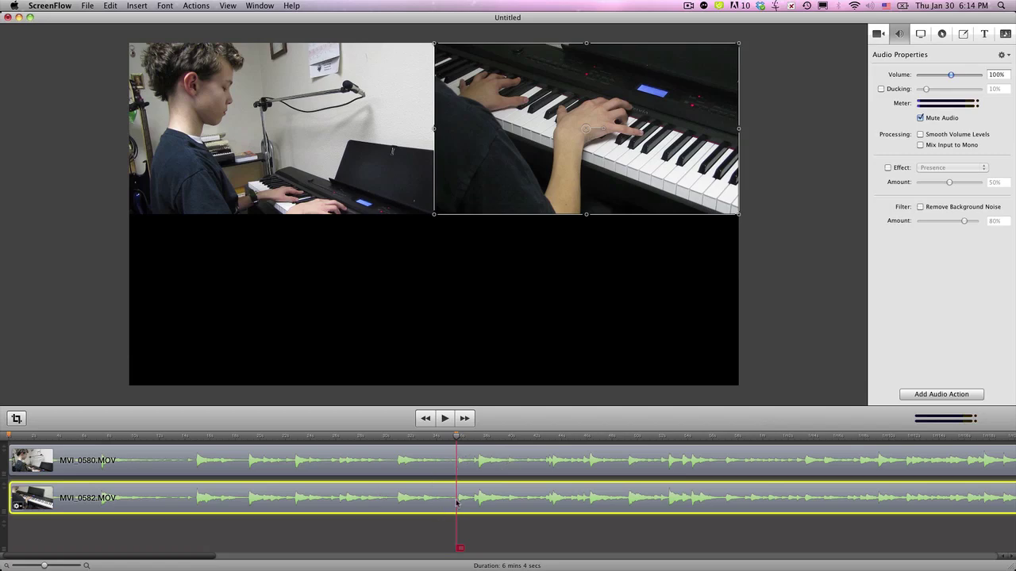
Split both clips at the Take 2 point and delete MVI_0582.MOV's earlier part.
left_click(429, 474)
left_click(423, 498)
key("t")
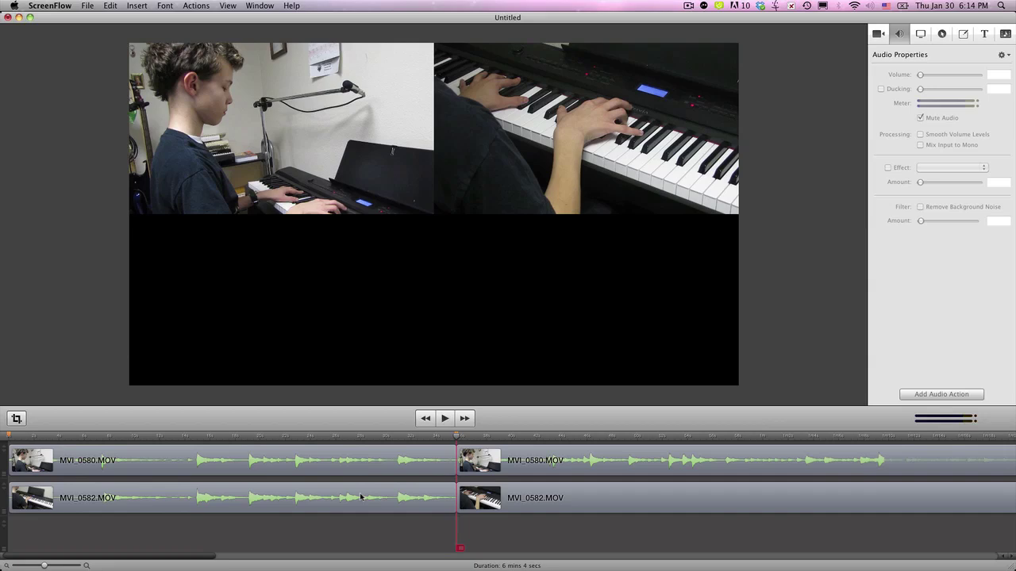
key("Delete")
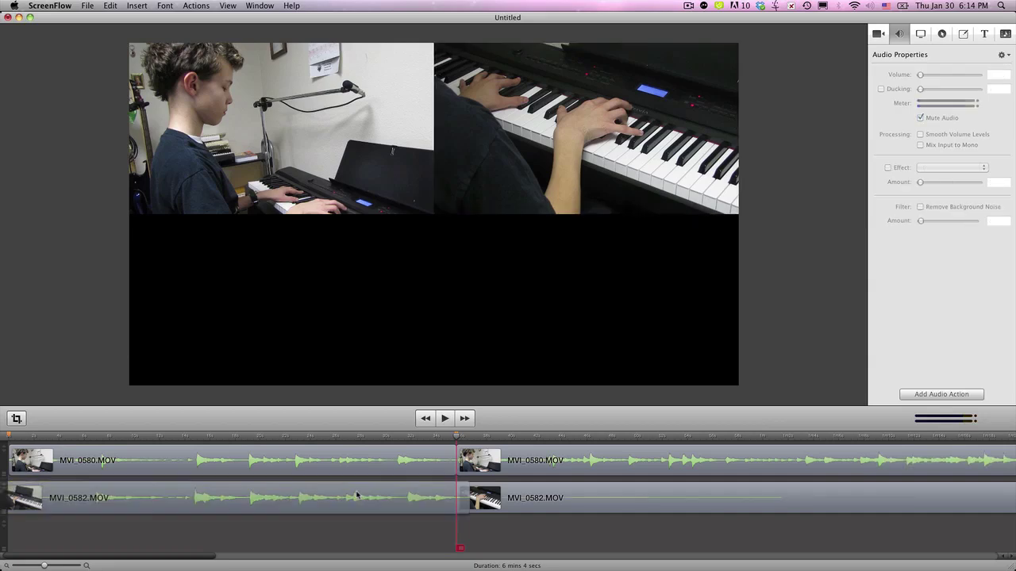
left_click(44, 435)
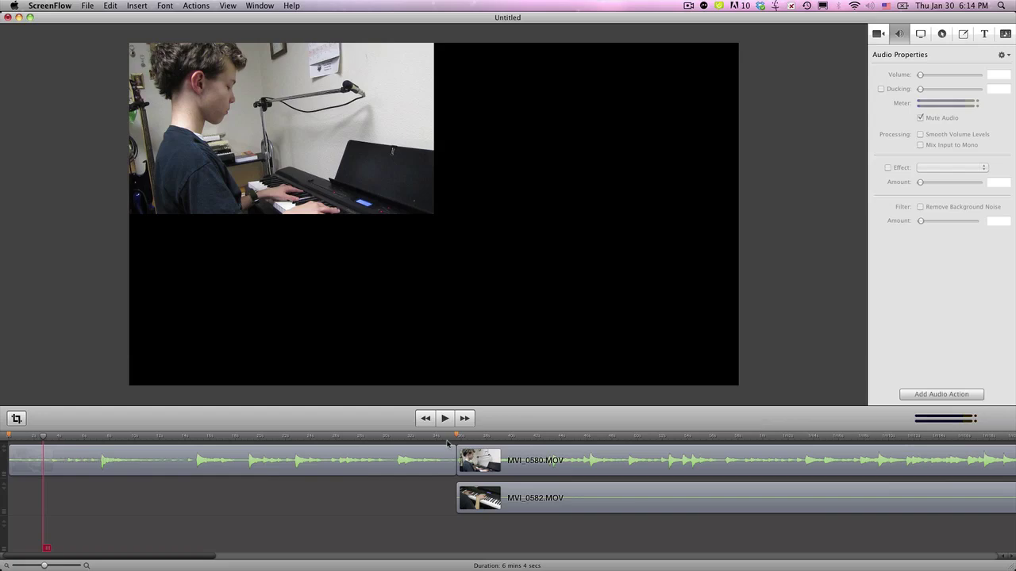
left_click(469, 436)
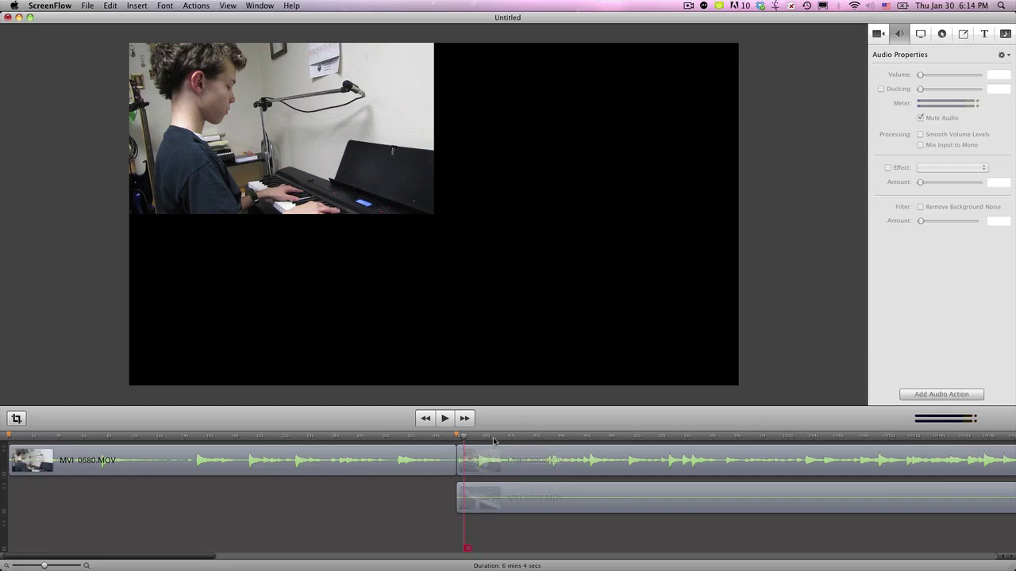
key("space")
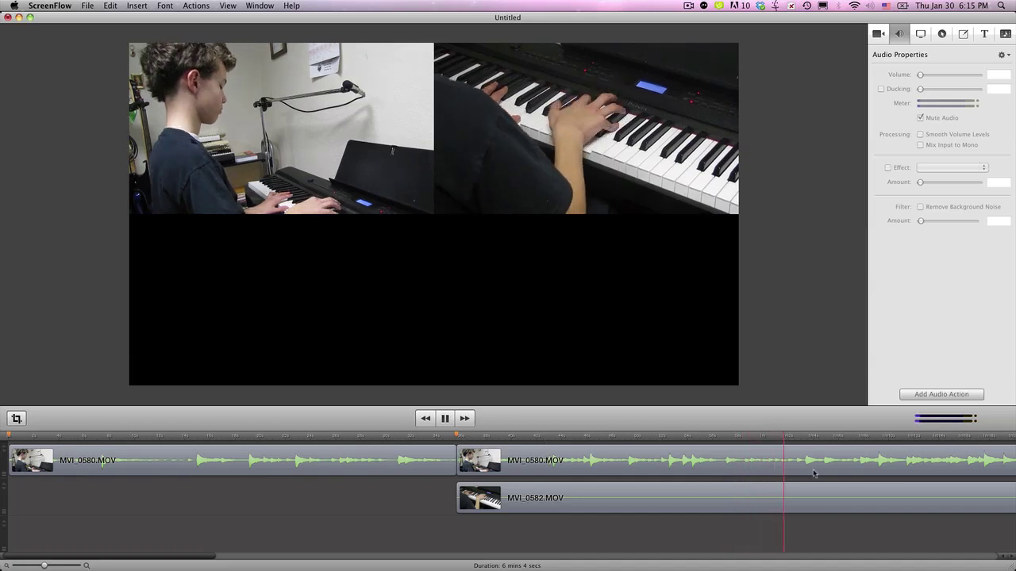
Stop playback, add a Take 1 marker at about 1m 2s, and select the first MVI_0580.MOV clip.
key("space")
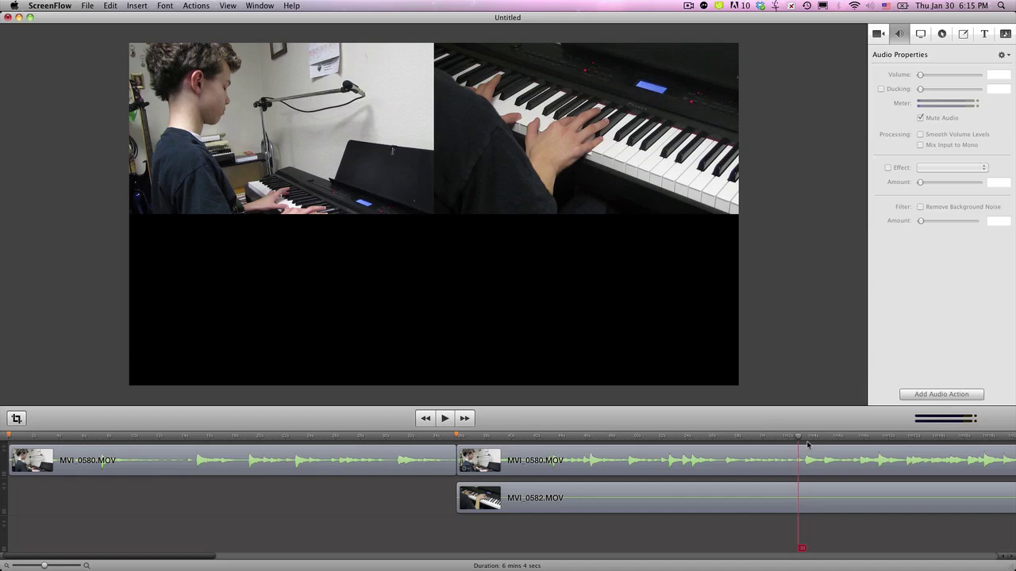
left_click(797, 438)
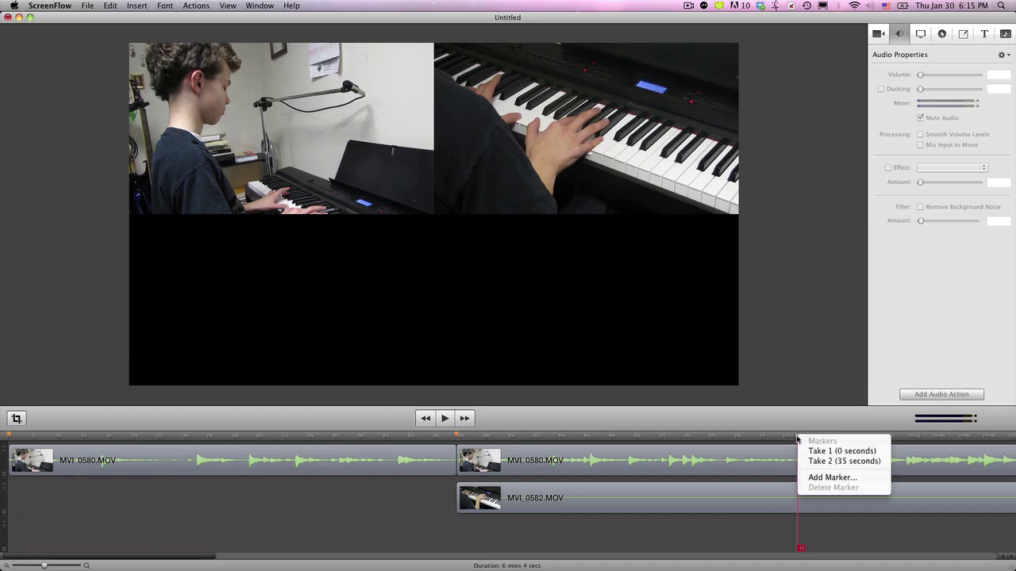
left_click(822, 478)
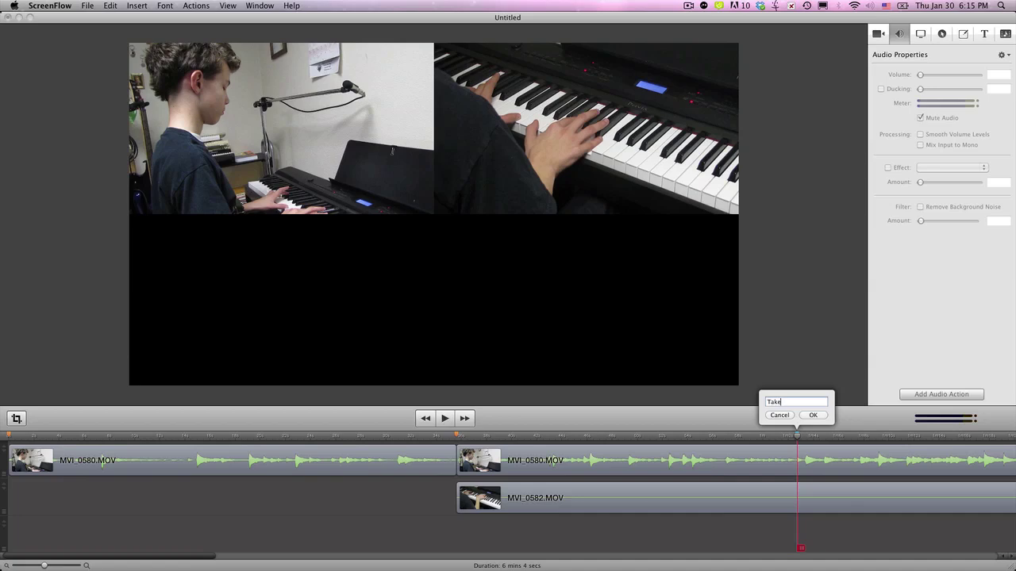
type("Take 1")
key("Return")
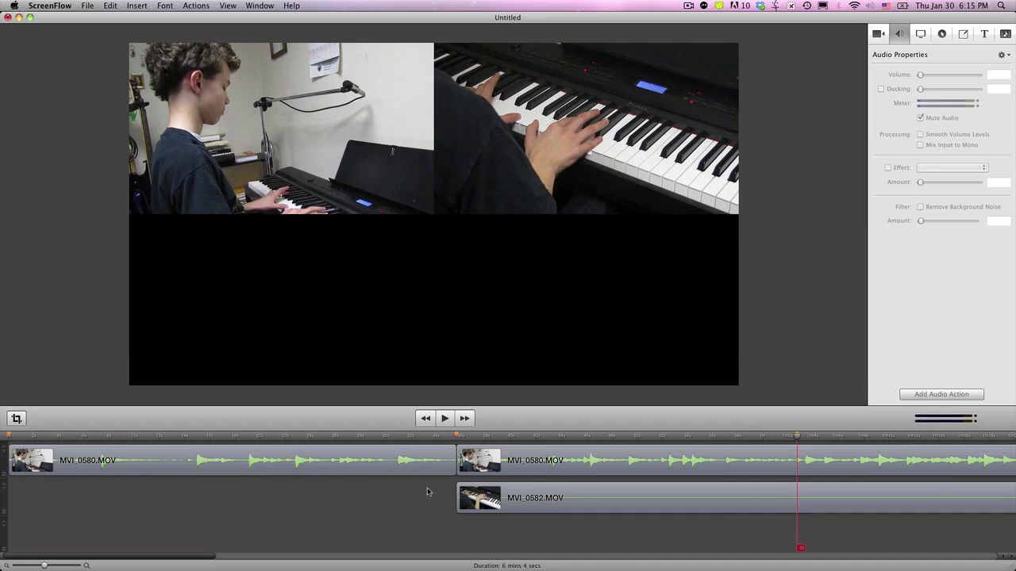
left_click(384, 471)
Delete the first MVI_0580.MOV clip and move the later one to the timeline start.
key("Delete")
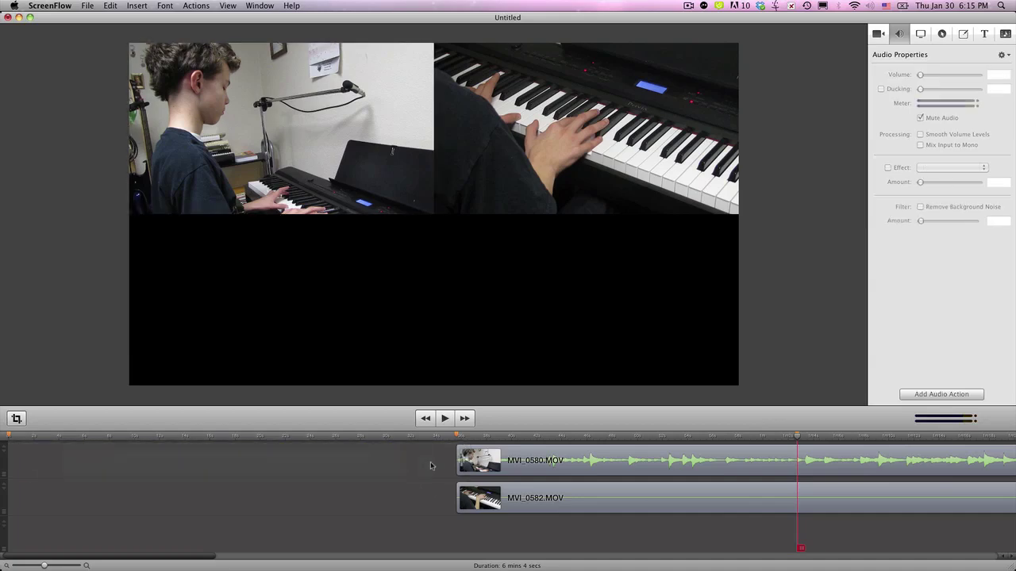
left_click_drag(457, 465, 16, 461)
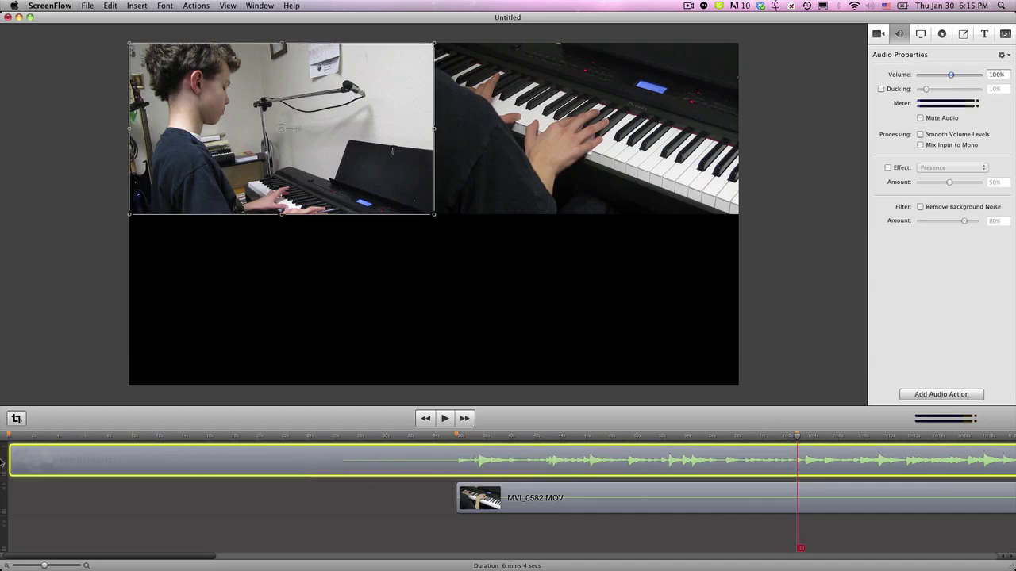
left_click_drag(104, 468, 106, 469)
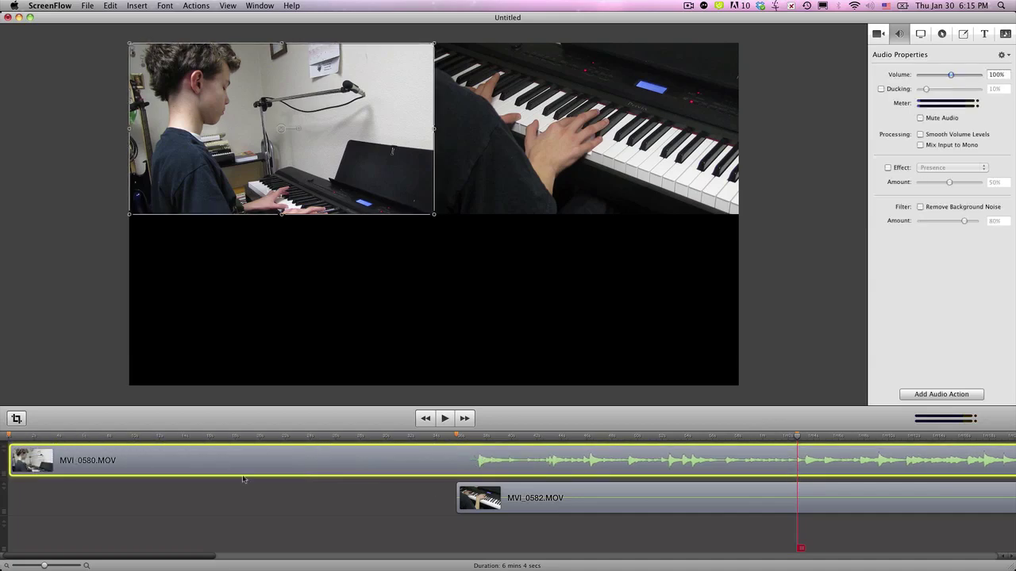
Detach MVI_0580.MOV's audio and place it on a separate bottom track.
right_click(309, 465)
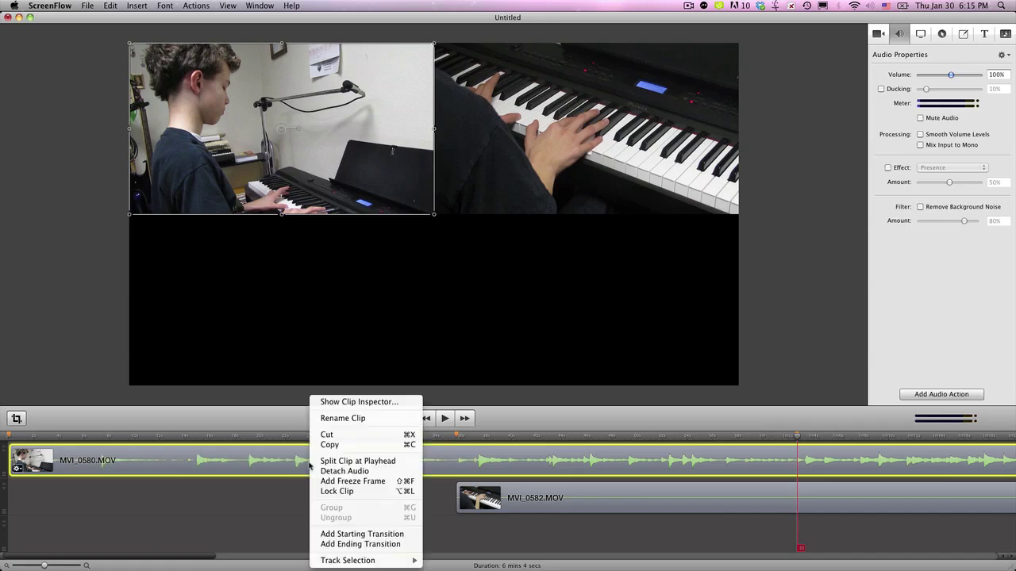
left_click(374, 472)
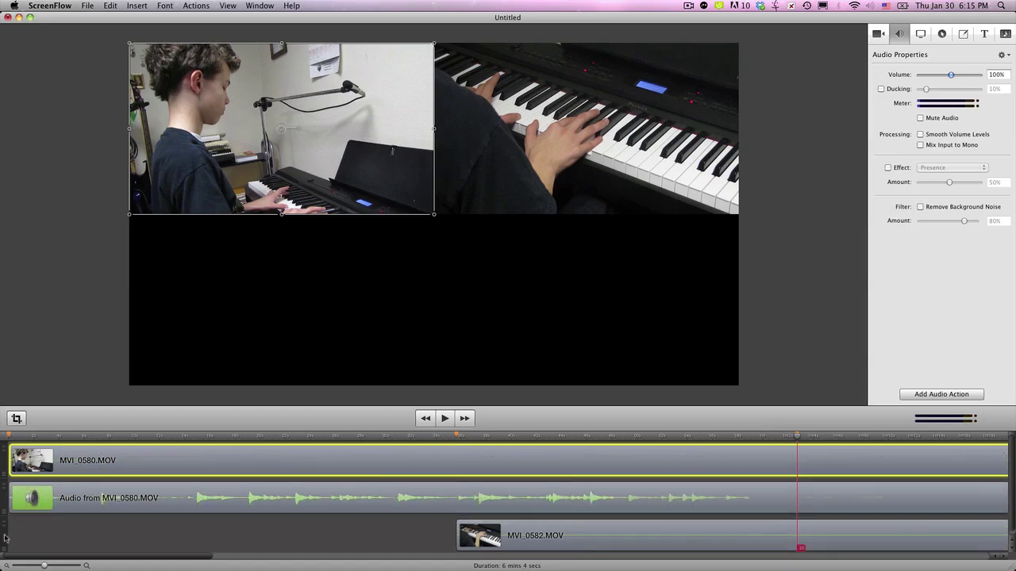
left_click_drag(4, 538, 119, 503)
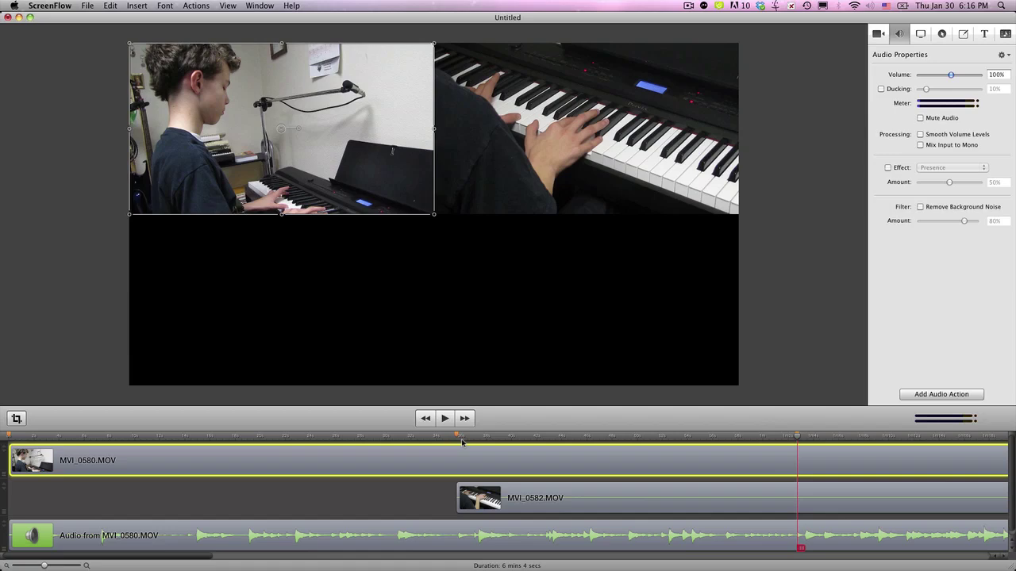
Cut MVI_0580.MOV video and audio at the Take 2 marker and slide the later piece to Take 1.
left_click(432, 421)
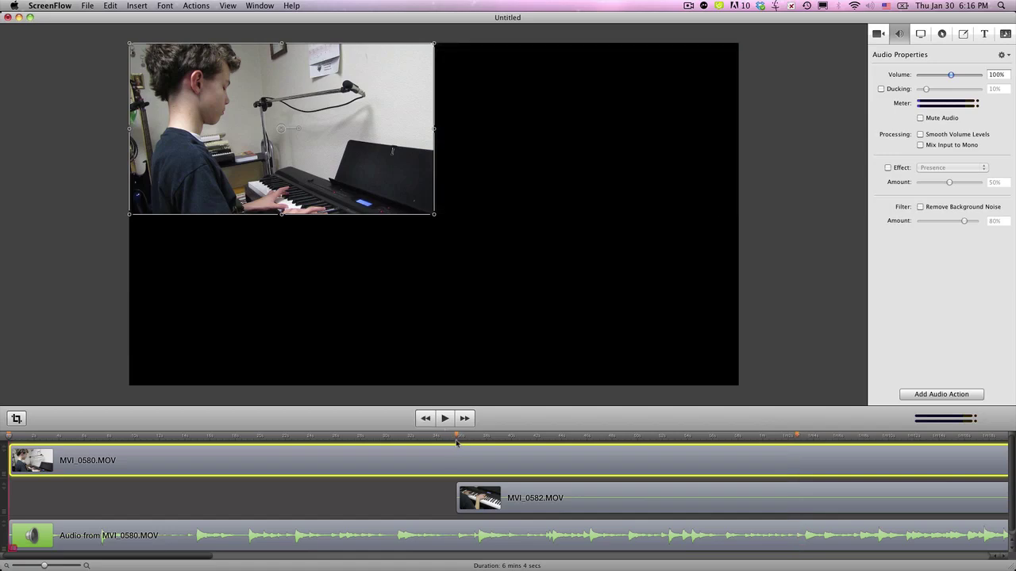
left_click(457, 438)
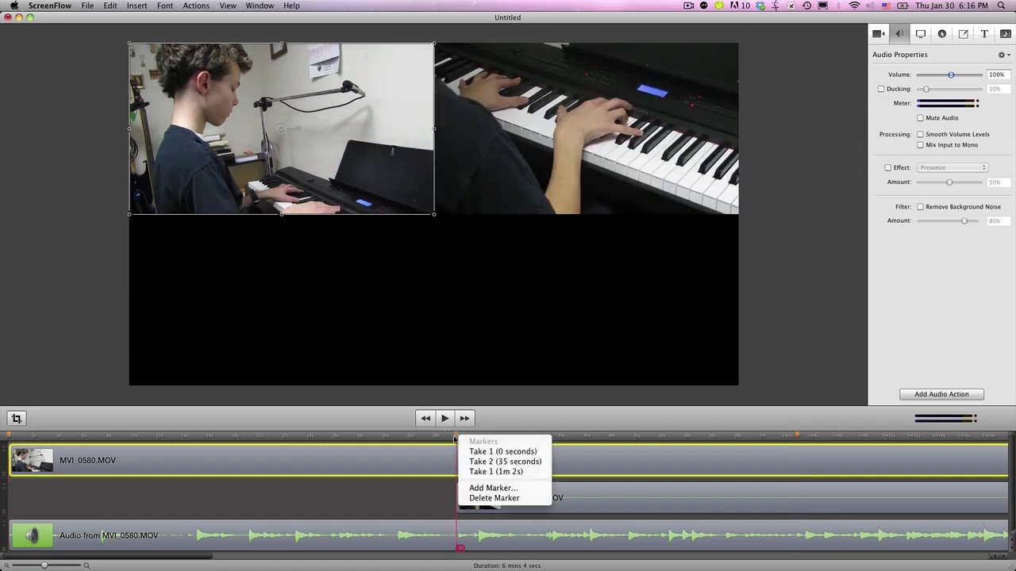
left_click(477, 462)
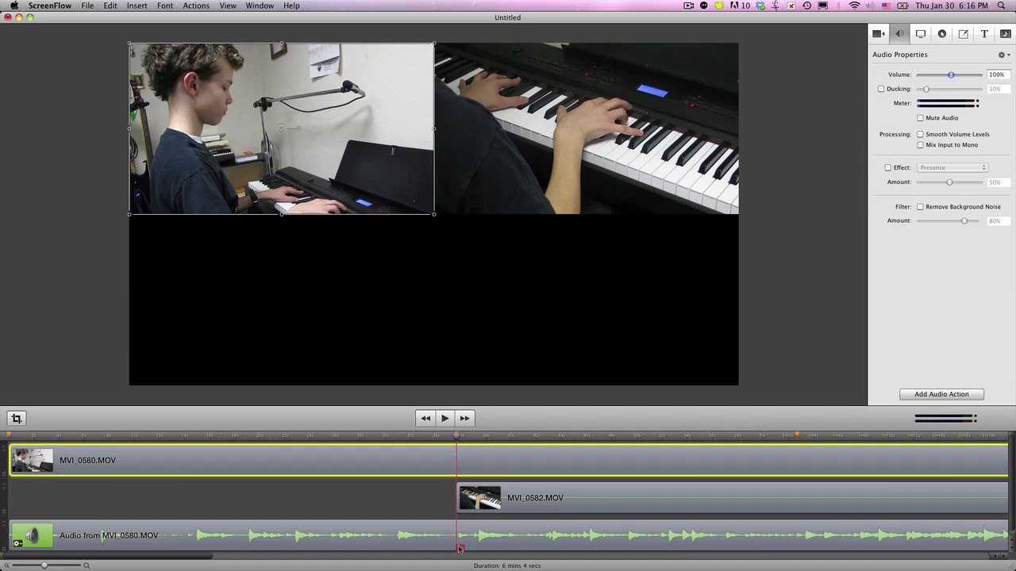
key("t")
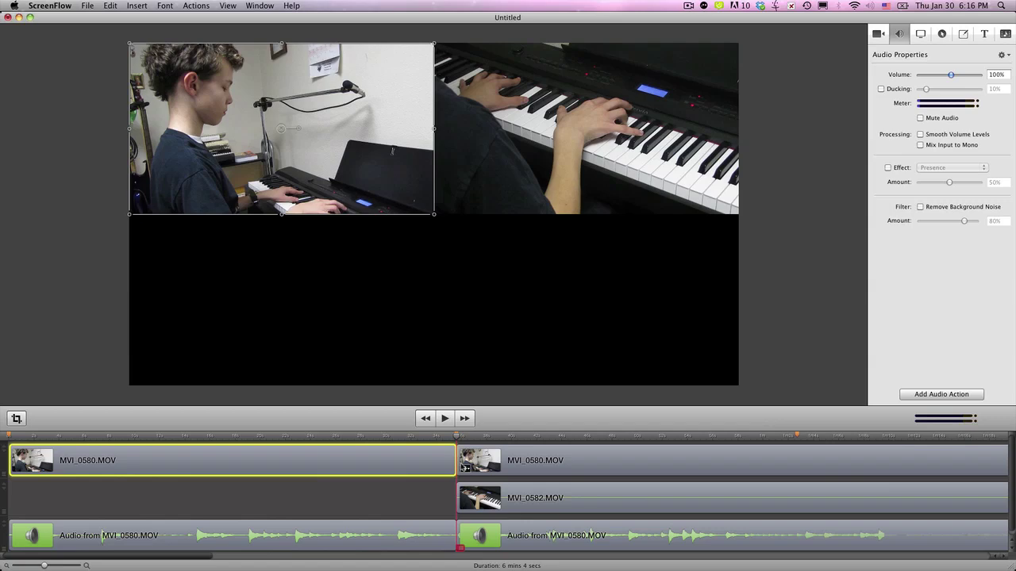
left_click_drag(458, 461, 796, 466)
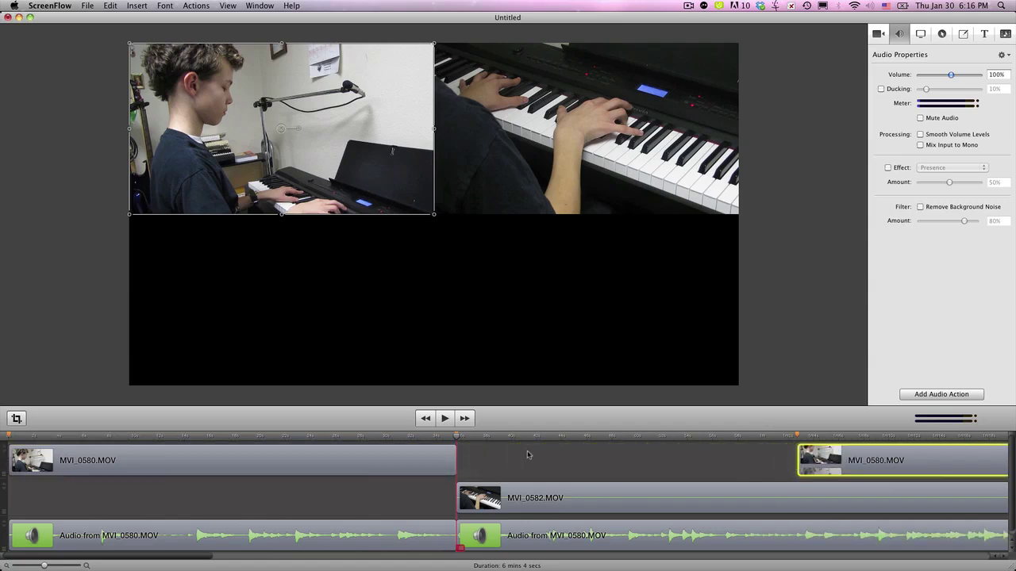
left_click(415, 437)
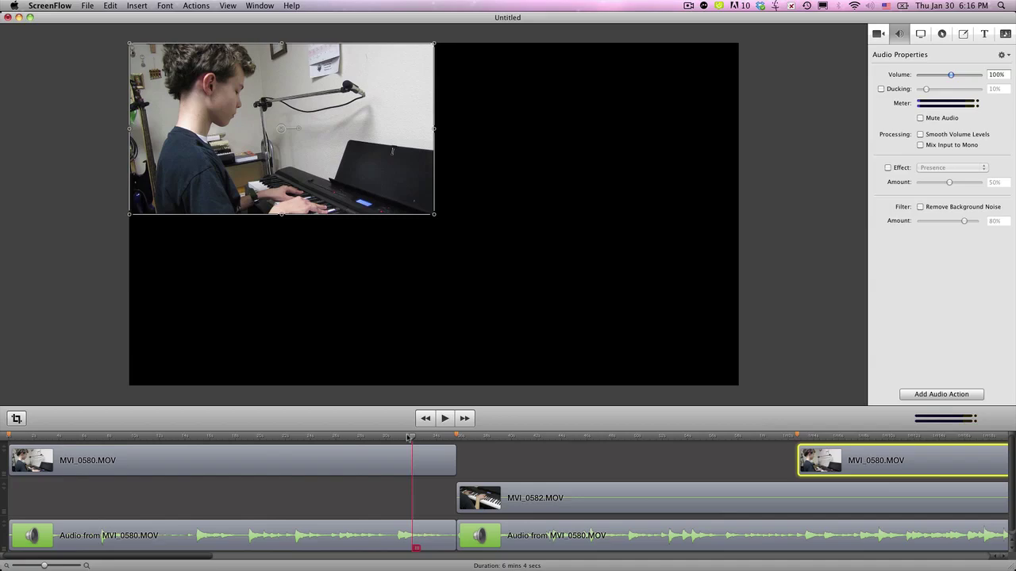
key("space")
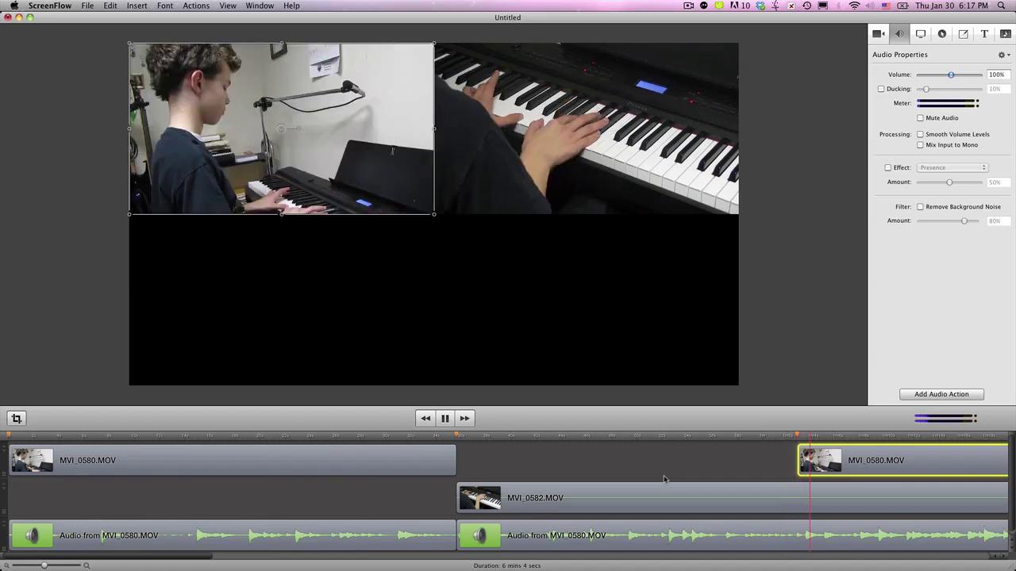
key("space")
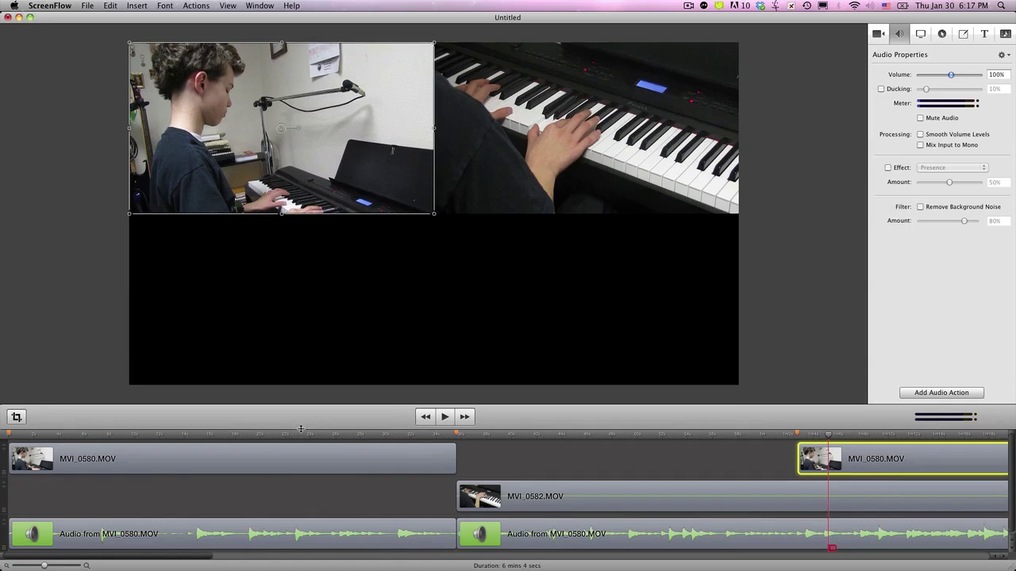
Raise the canvas-timeline divider slightly to enlarge the timeline and shrink the preview.
left_click_drag(301, 429, 307, 411)
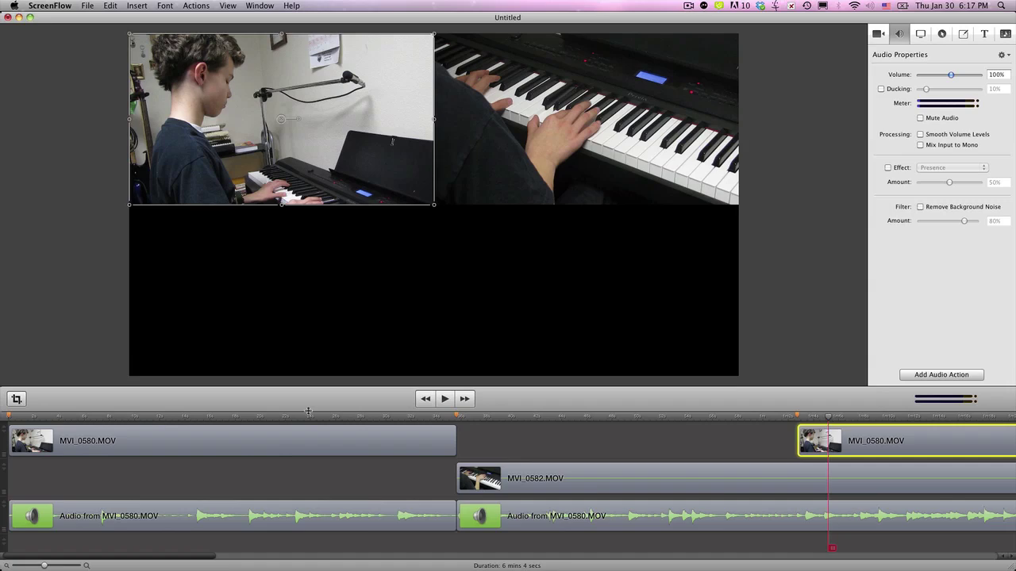